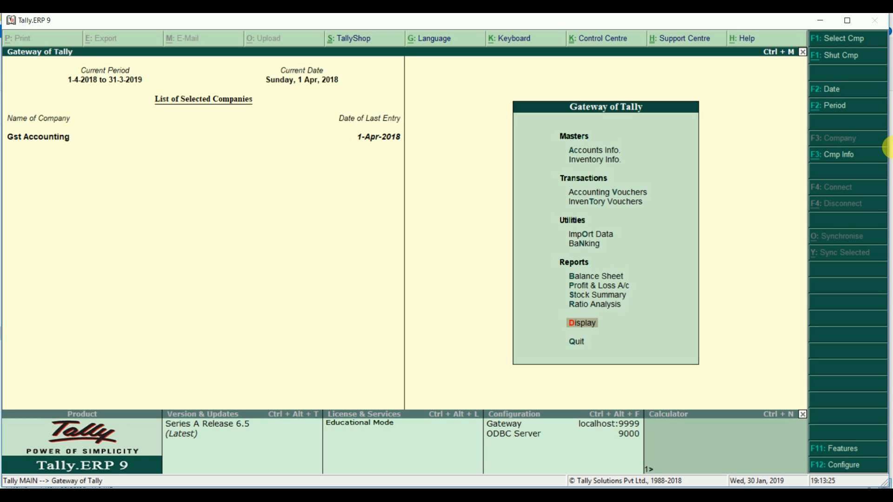
Open the GSTR-1 report from the GST statutory reports.
{"action": "key", "text": "Return"}
{"action": "key", "text": "Down"}
{"action": "key", "text": "Down"}
{"action": "key", "text": "Down"}
{"action": "key", "text": "Down"}
{"action": "key", "text": "Down"}
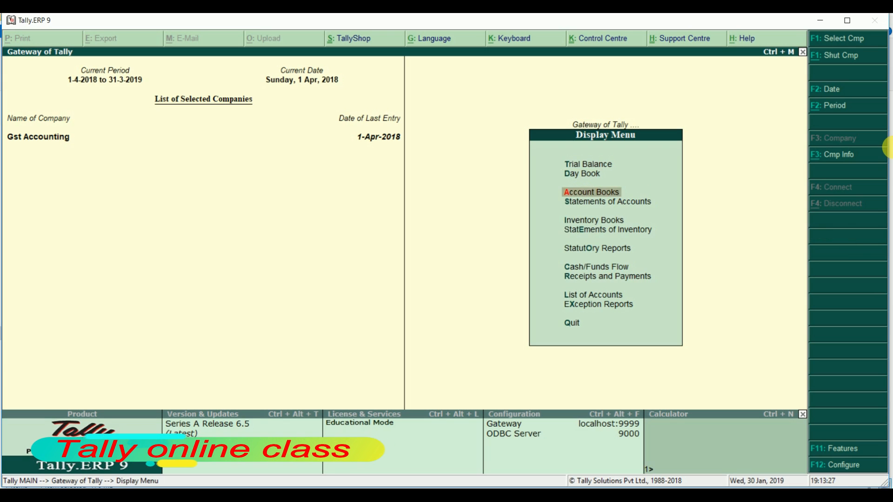
{"action": "key", "text": "Down"}
{"action": "key", "text": "Return"}
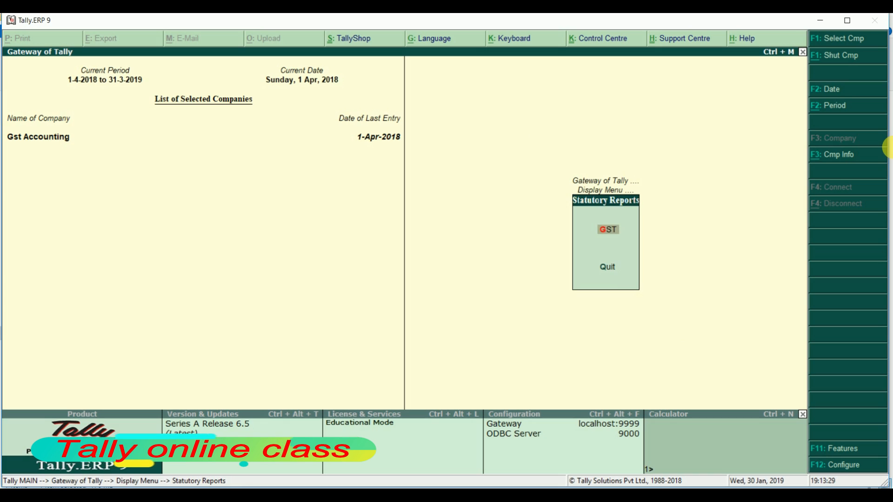
{"action": "key", "text": "Return"}
{"action": "key", "text": "Down"}
{"action": "key", "text": "Up"}
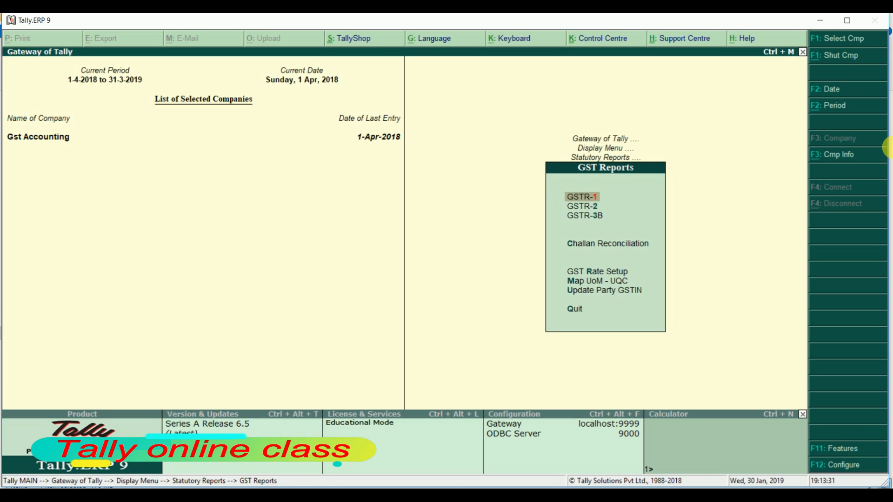
{"action": "key", "text": "Return"}
Examine the B2C(Large) and B2C(Small) invoice rows in the GSTR-1 summary.
{"action": "key", "text": "Down"}
{"action": "key", "text": "Down"}
{"action": "key", "text": "Down"}
{"action": "key", "text": "Down"}
{"action": "key", "text": "Down"}
{"action": "key", "text": "Down"}
{"action": "key", "text": "Down"}
{"action": "key", "text": "Down"}
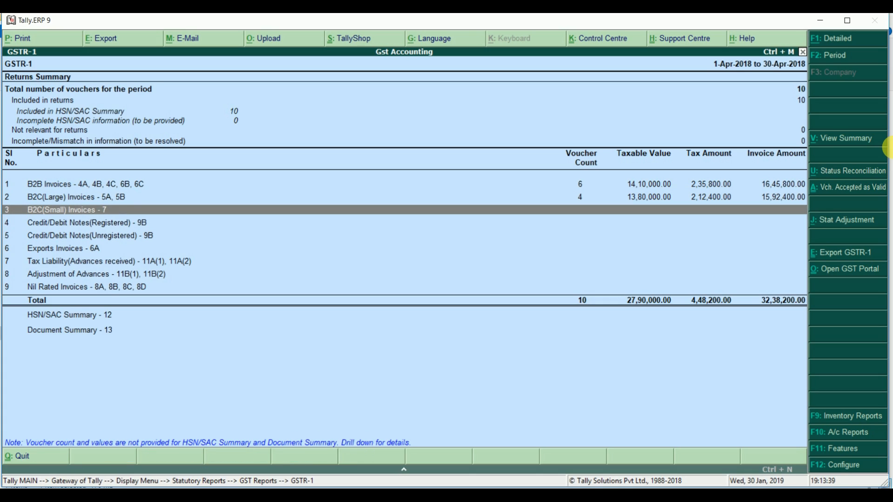
{"action": "key", "text": "Up"}
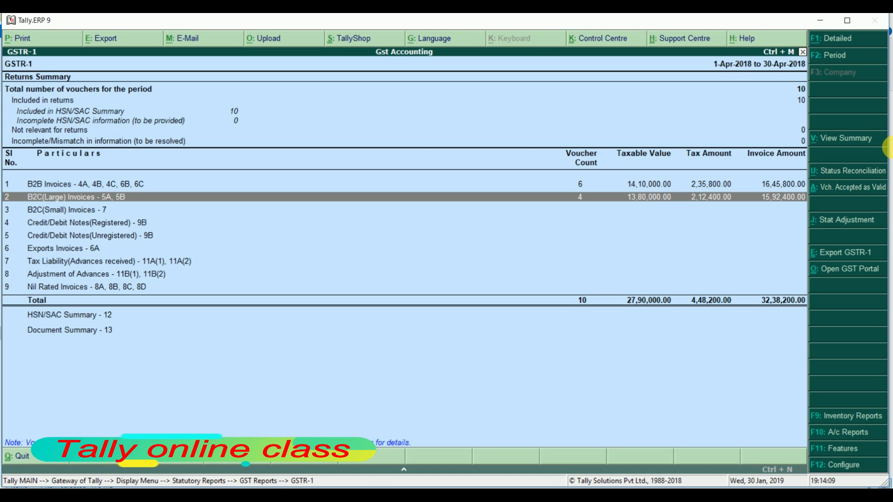
{"action": "key", "text": "Down"}
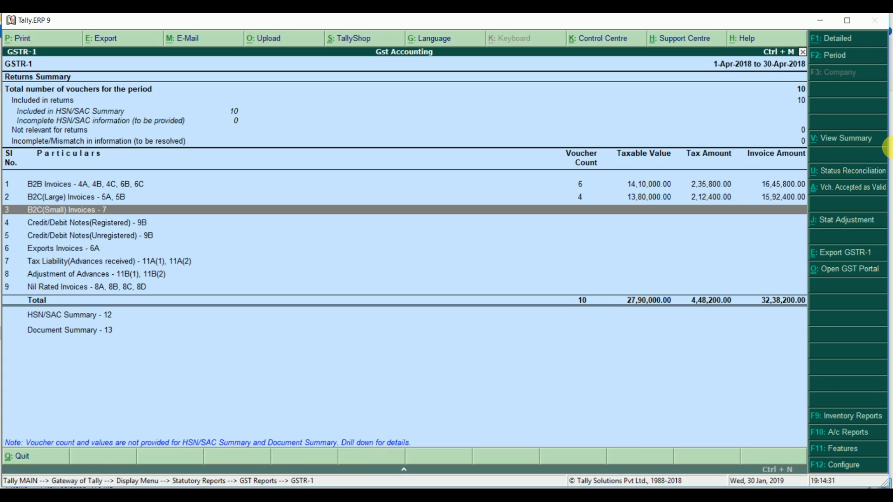
Leave the GSTR-1 report and start a new sales voucher with reference number 307.
{"action": "key", "text": "Escape"}
{"action": "key", "text": "Escape"}
{"action": "key", "text": "Escape"}
{"action": "key", "text": "Escape"}
{"action": "key", "text": "Up"}
{"action": "key", "text": "Up"}
{"action": "key", "text": "Up"}
{"action": "key", "text": "Up"}
{"action": "key", "text": "Up"}
{"action": "key", "text": "Up"}
{"action": "key", "text": "Up"}
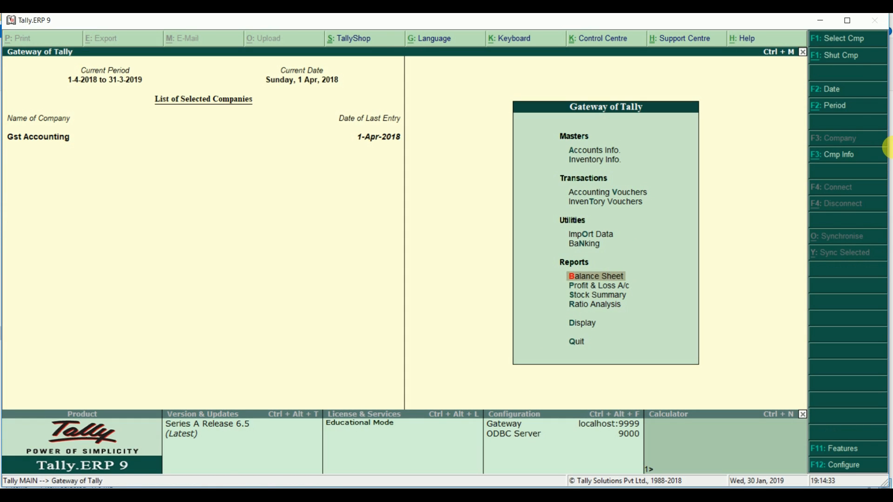
{"action": "key", "text": "Return"}
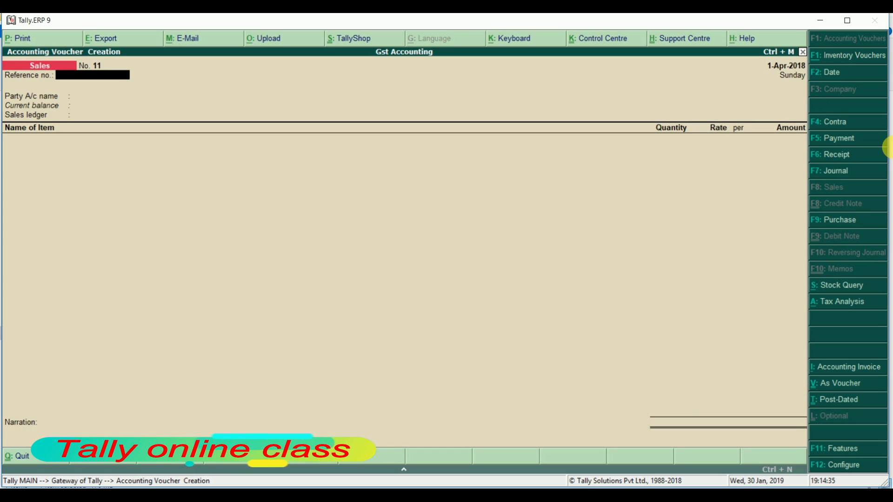
{"action": "type", "text": "307"}
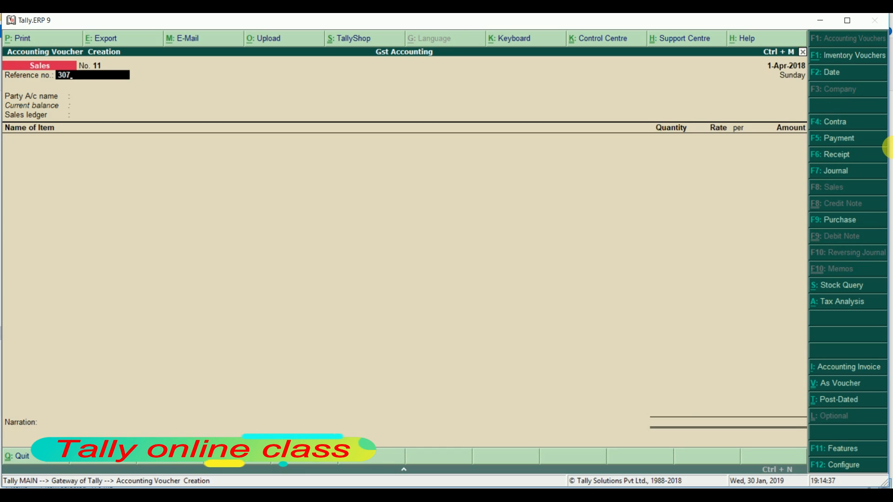
{"action": "key", "text": "Return"}
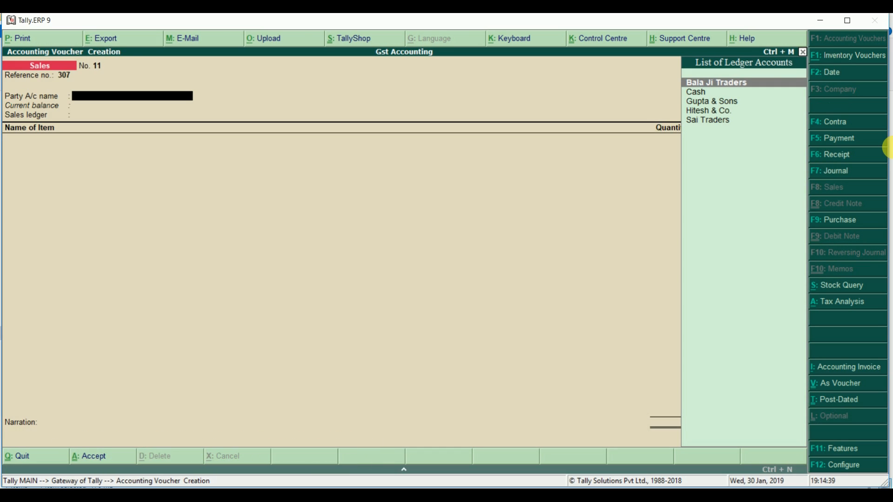
Choose Gupta & Sons as the party account of the sales voucher.
{"action": "key", "text": "Down"}
{"action": "key", "text": "Down"}
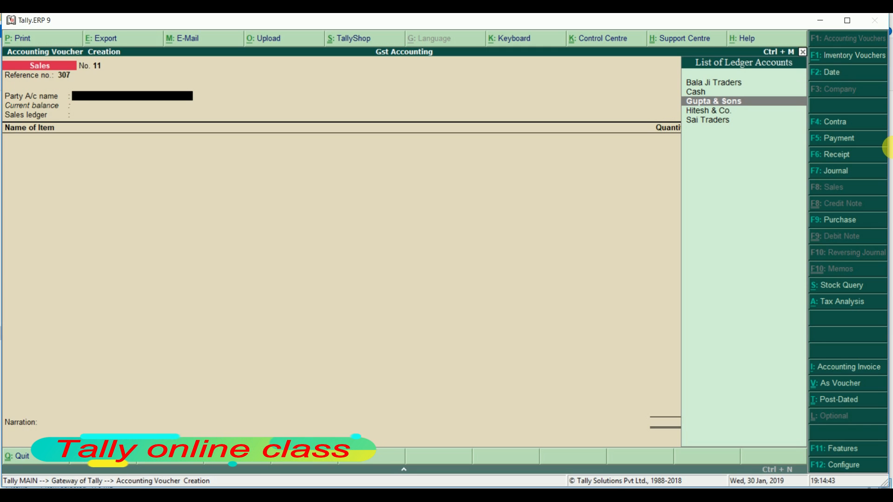
{"action": "key", "text": "Return"}
{"action": "key", "text": "Return"}
{"action": "key", "text": "Return"}
{"action": "key", "text": "Return"}
{"action": "key", "text": "Return"}
{"action": "key", "text": "Return"}
{"action": "key", "text": "Return"}
{"action": "key", "text": "Return"}
{"action": "key", "text": "Return"}
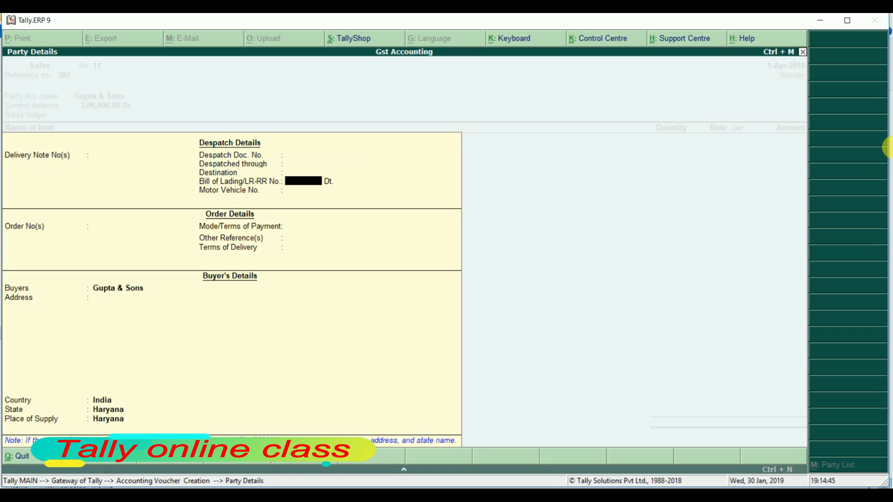
{"action": "key", "text": "Return"}
{"action": "key", "text": "Return"}
{"action": "key", "text": "Return"}
{"action": "key", "text": "Return"}
{"action": "key", "text": "Return"}
{"action": "key", "text": "Return"}
{"action": "key", "text": "Return"}
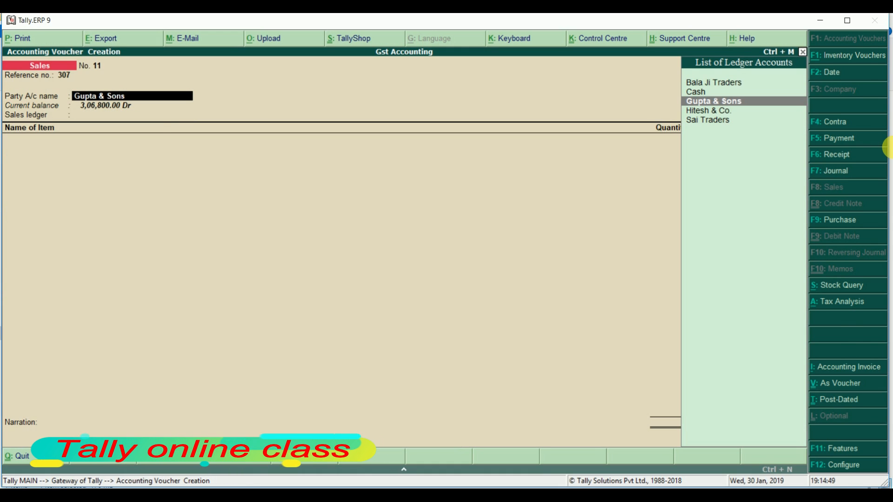
Open the Gupta & Sons ledger from the voucher and check its state and GST registration type.
{"action": "key", "text": "ctrl+Return"}
{"action": "key", "text": "Return"}
{"action": "key", "text": "Return"}
{"action": "key", "text": "Return"}
{"action": "key", "text": "Return"}
{"action": "key", "text": "Return"}
{"action": "key", "text": "Return"}
{"action": "key", "text": "Return"}
{"action": "key", "text": "Return"}
{"action": "key", "text": "Return"}
{"action": "key", "text": "Return"}
{"action": "key", "text": "Return"}
{"action": "key", "text": "Return"}
{"action": "key", "text": "Return"}
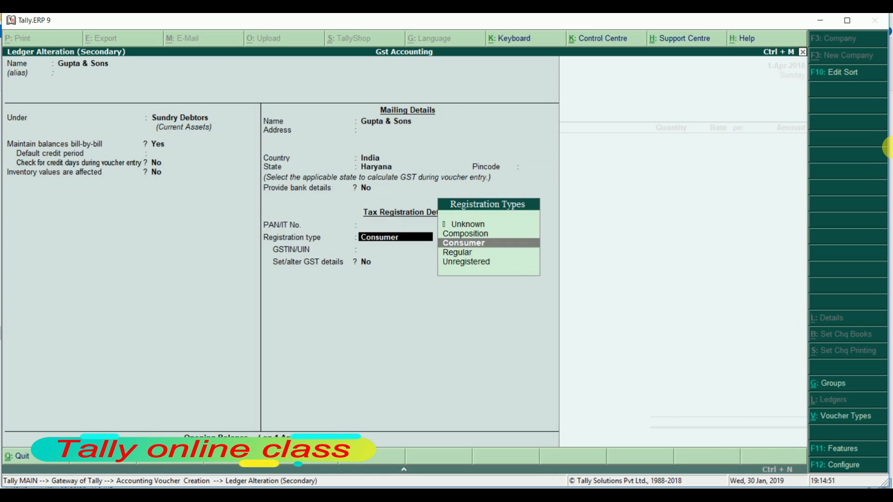
{"action": "key", "text": "Return"}
{"action": "key", "text": "Return"}
{"action": "key", "text": "Return"}
{"action": "key", "text": "Return"}
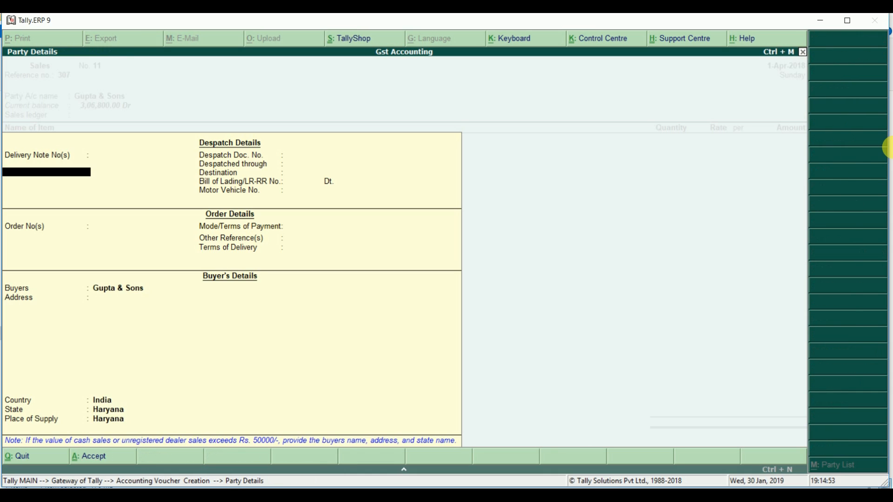
Accept the party details and choose Sales as the sales ledger.
{"action": "key", "text": "Return"}
{"action": "key", "text": "ctrl+a"}
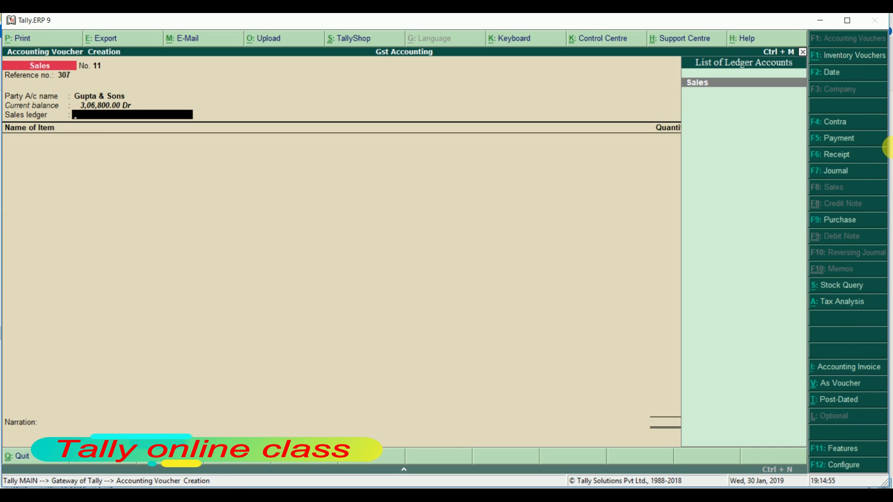
{"action": "key", "text": "Return"}
{"action": "key", "text": "Return"}
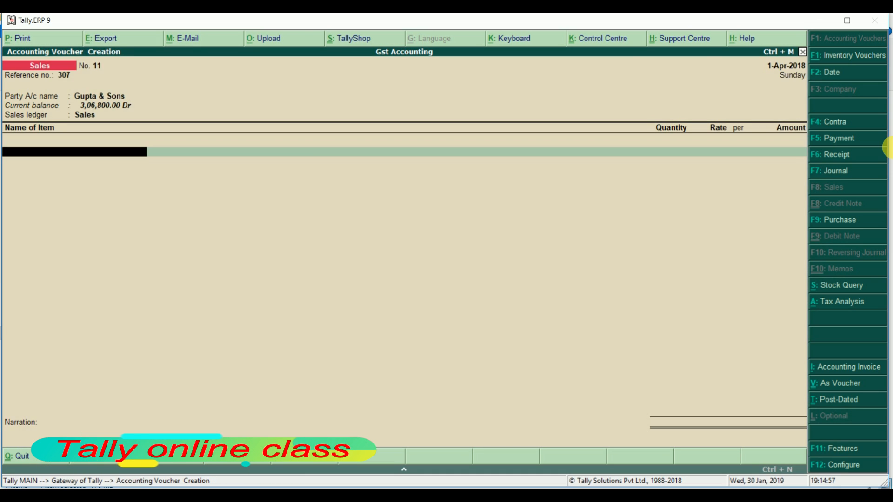
Add the Laptop item with a quantity of 5 nos at a rate of 26,000.00.
{"action": "key", "text": "Return"}
{"action": "type", "text": "10"}
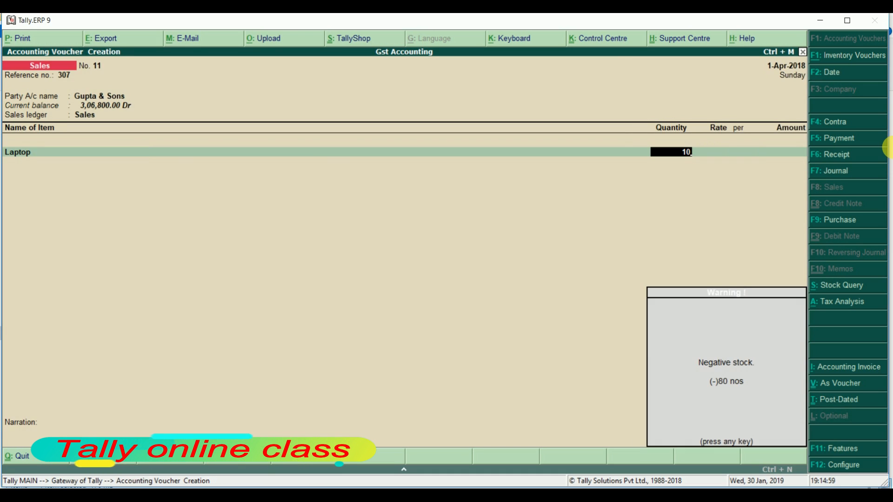
{"action": "key", "text": "Return"}
{"action": "key", "text": "BackSpace"}
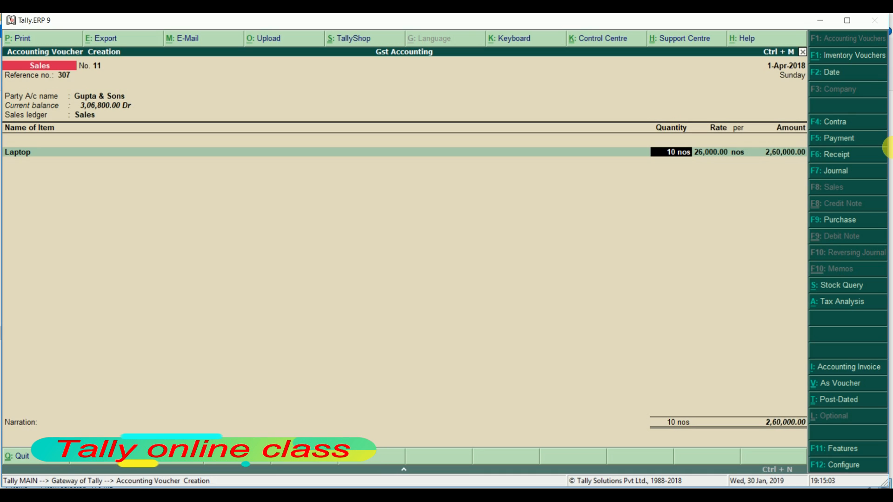
{"action": "key", "text": "Return"}
{"action": "key", "text": "Return"}
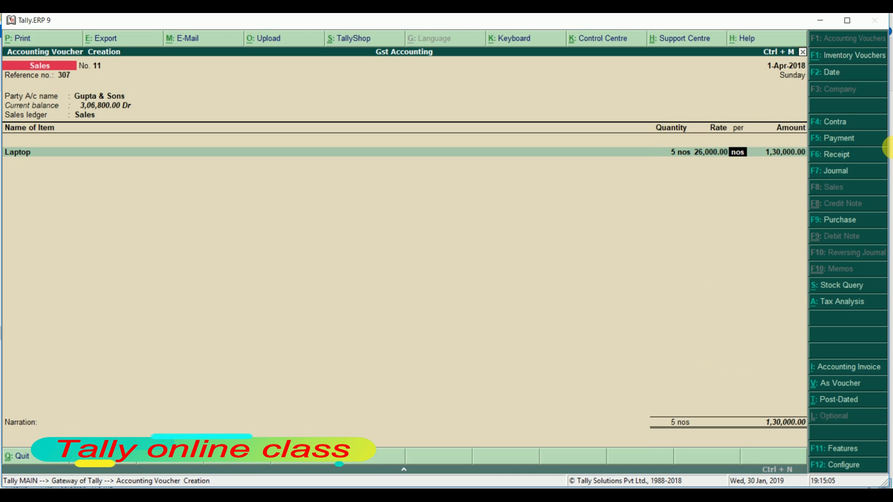
{"action": "key", "text": "Return"}
{"action": "key", "text": "Return"}
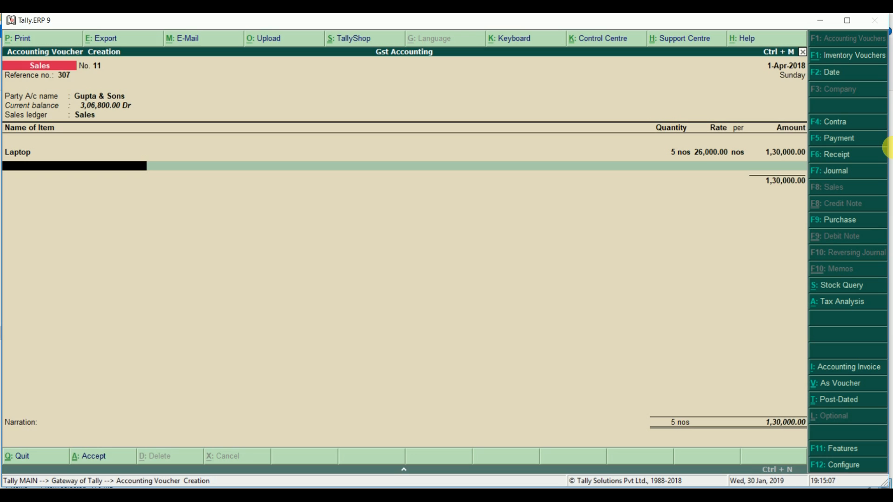
Apply the Igst 18% ledger to the invoice and check the voucher's tax analysis.
{"action": "key", "text": "Return"}
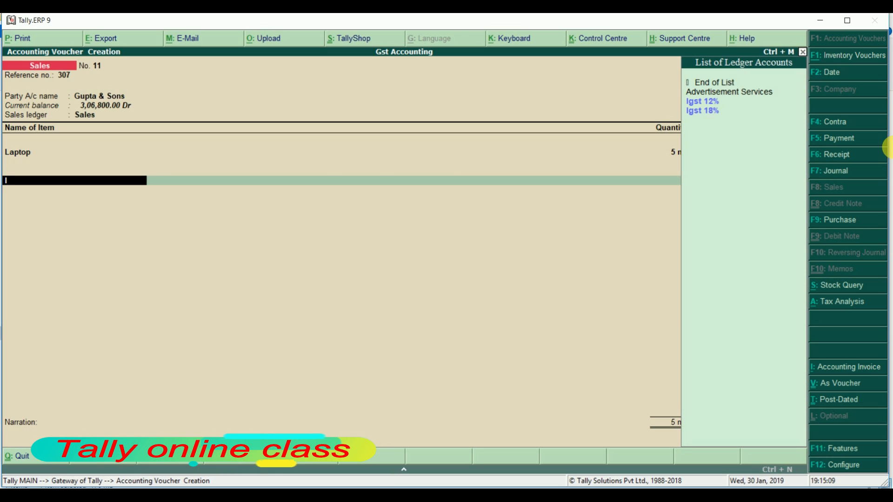
{"action": "key", "text": "Down"}
{"action": "key", "text": "Down"}
{"action": "key", "text": "Return"}
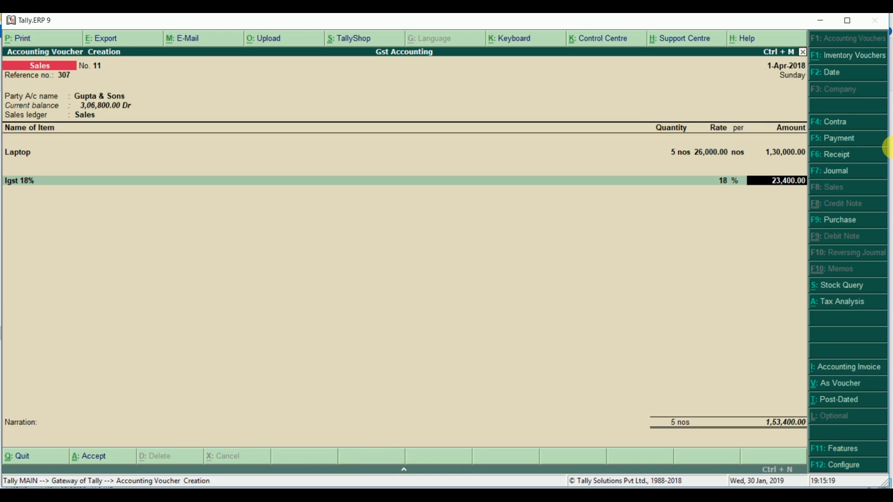
{"action": "key", "text": "alt+a"}
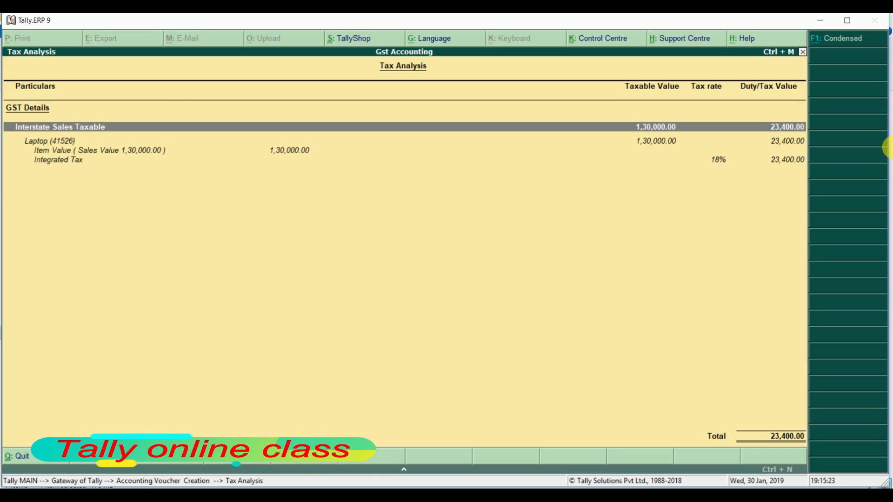
{"action": "key", "text": "Escape"}
{"action": "key", "text": "Return"}
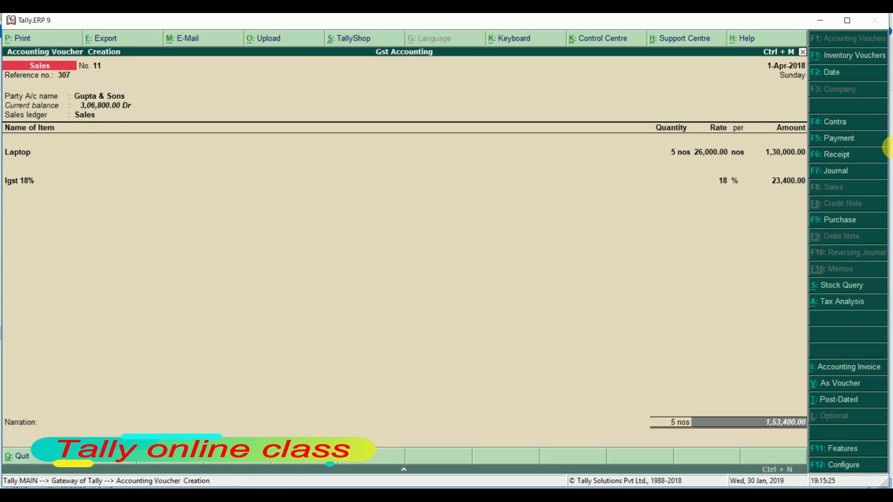
Leave the narration blank and save the sales voucher.
{"action": "key", "text": "Return"}
{"action": "key", "text": "Return"}
{"action": "key", "text": "Return"}
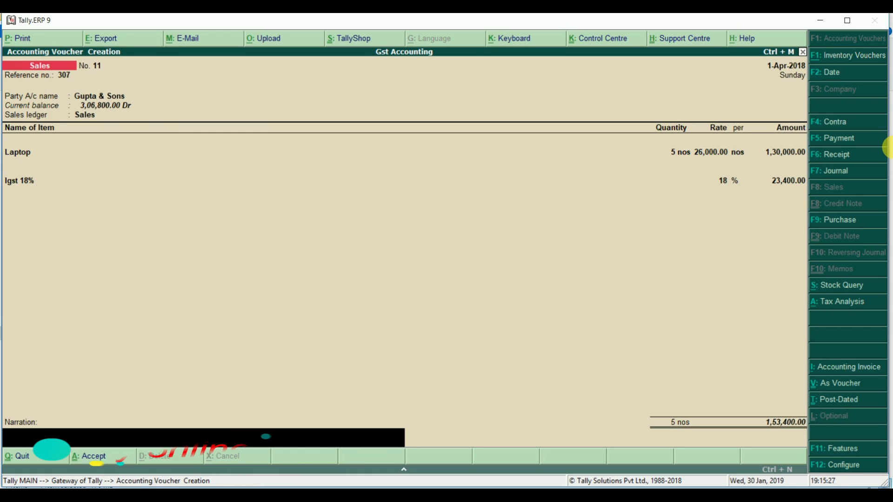
{"action": "key", "text": "Return"}
{"action": "key", "text": "y"}
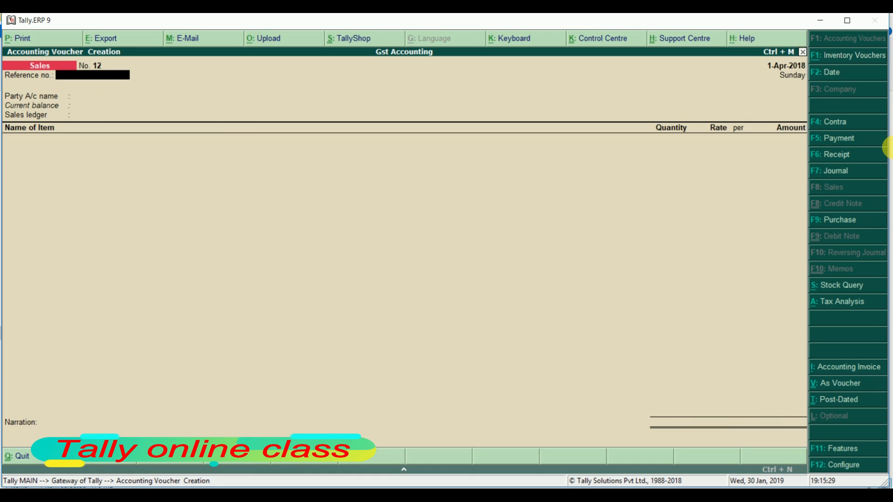
Leave voucher entry and reopen the GSTR-1 report from the GST statutory reports.
{"action": "key", "text": "Escape"}
{"action": "key", "text": "y"}
{"action": "key", "text": "d"}
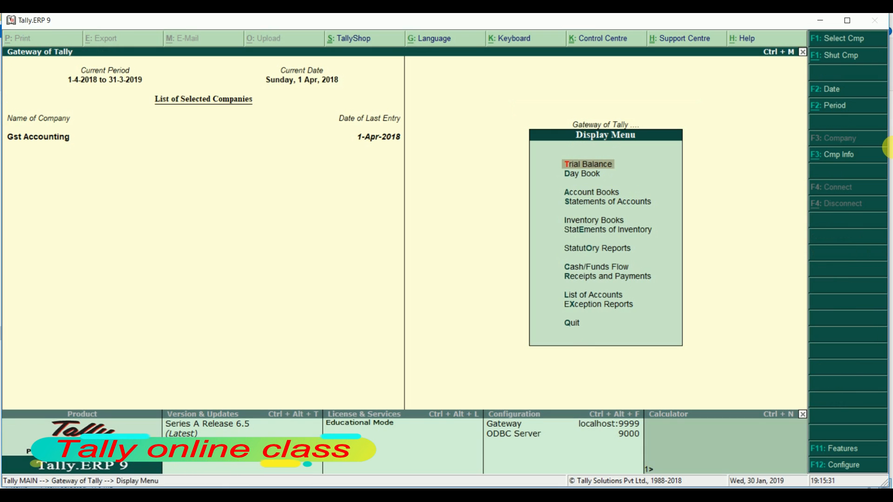
{"action": "key", "text": "Down"}
{"action": "key", "text": "Down"}
{"action": "key", "text": "Down"}
{"action": "key", "text": "Down"}
{"action": "key", "text": "Down"}
{"action": "key", "text": "Down"}
{"action": "key", "text": "Return"}
{"action": "key", "text": "Return"}
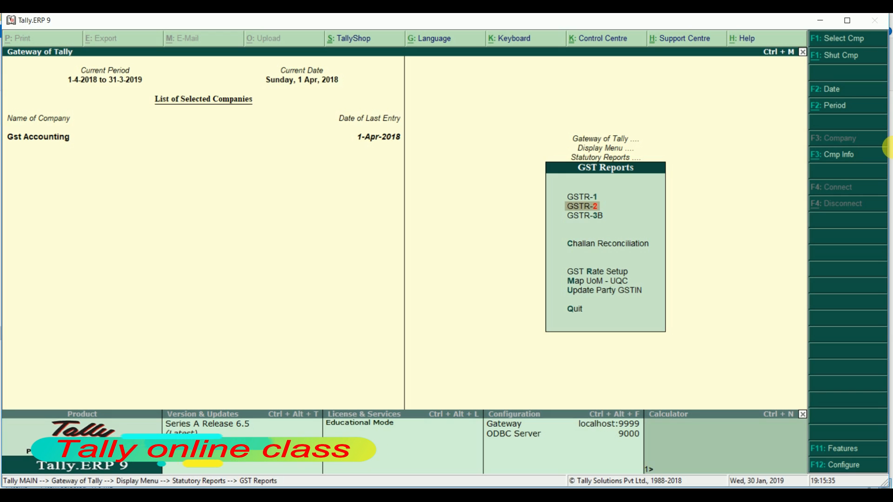
{"action": "key", "text": "Up"}
{"action": "key", "text": "Return"}
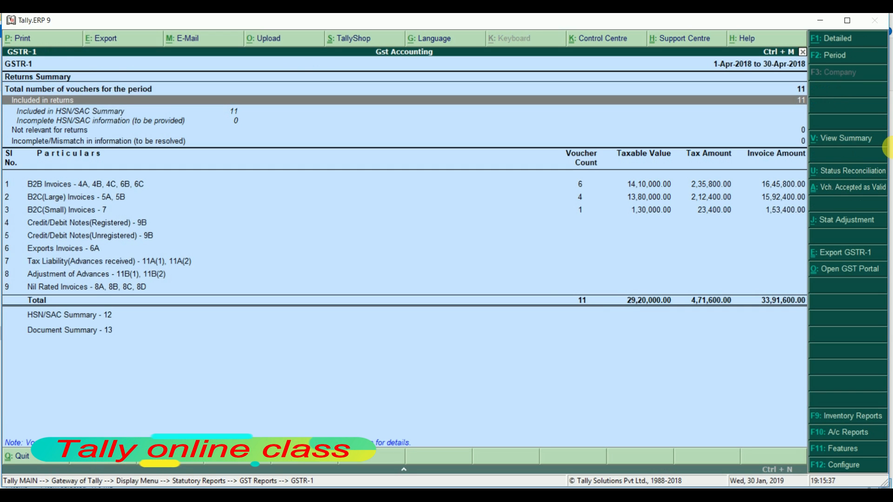
Examine the B2C(Small) Invoices row and its voucher register in GSTR-1.
{"action": "key", "text": "Down"}
{"action": "key", "text": "Down"}
{"action": "key", "text": "Down"}
{"action": "key", "text": "Down"}
{"action": "key", "text": "Down"}
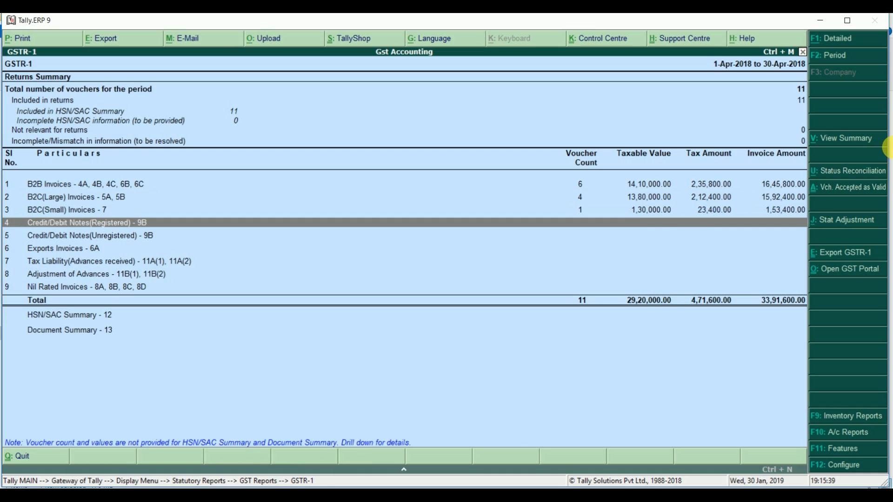
{"action": "key", "text": "Up"}
{"action": "key", "text": "Return"}
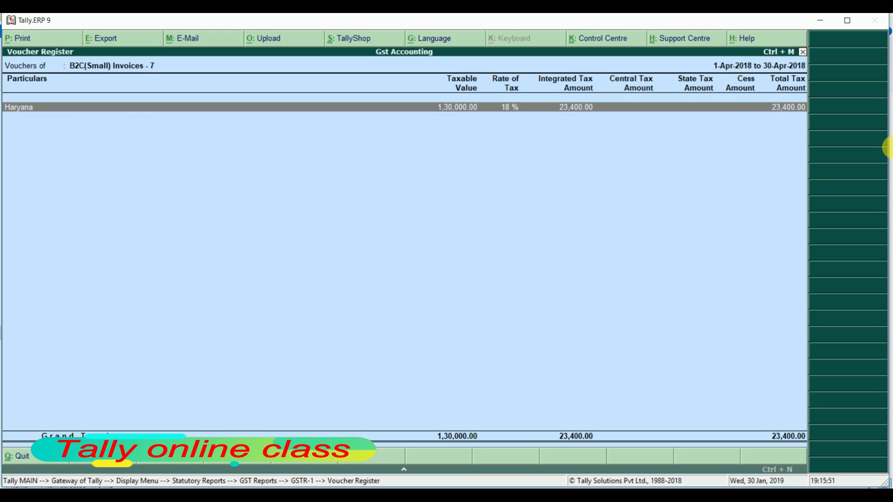
{"action": "key", "text": "Escape"}
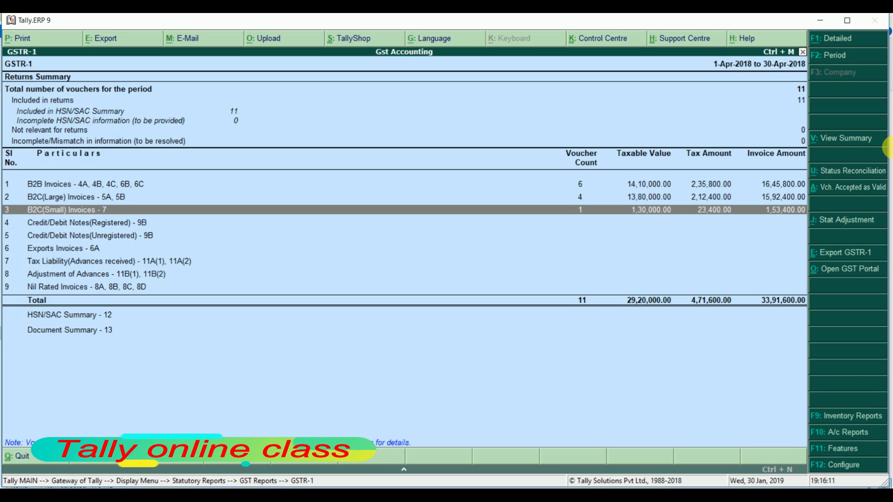
Leave the GSTR-1 report and open accounting voucher entry for a new sales voucher.
{"action": "key", "text": "Escape"}
{"action": "key", "text": "Escape"}
{"action": "key", "text": "Escape"}
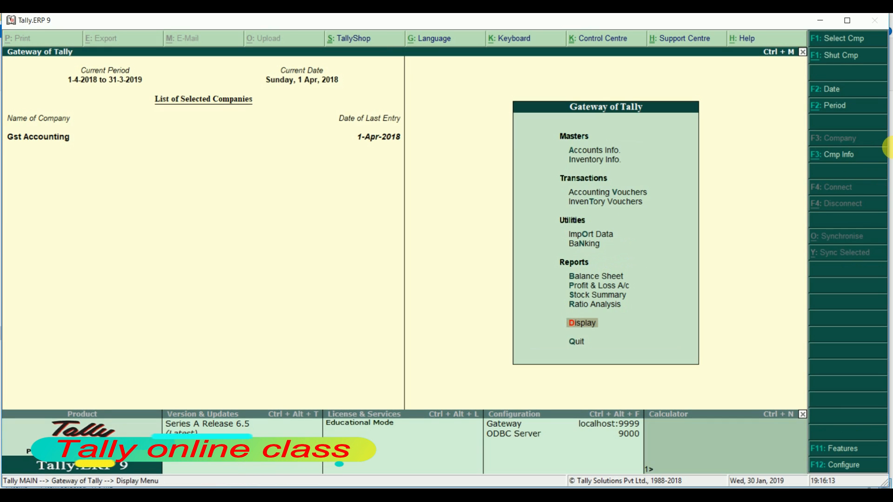
{"action": "key", "text": "Up"}
{"action": "key", "text": "Up"}
{"action": "key", "text": "Up"}
{"action": "key", "text": "Up"}
{"action": "key", "text": "Up"}
{"action": "key", "text": "Up"}
{"action": "key", "text": "Up"}
{"action": "key", "text": "Up"}
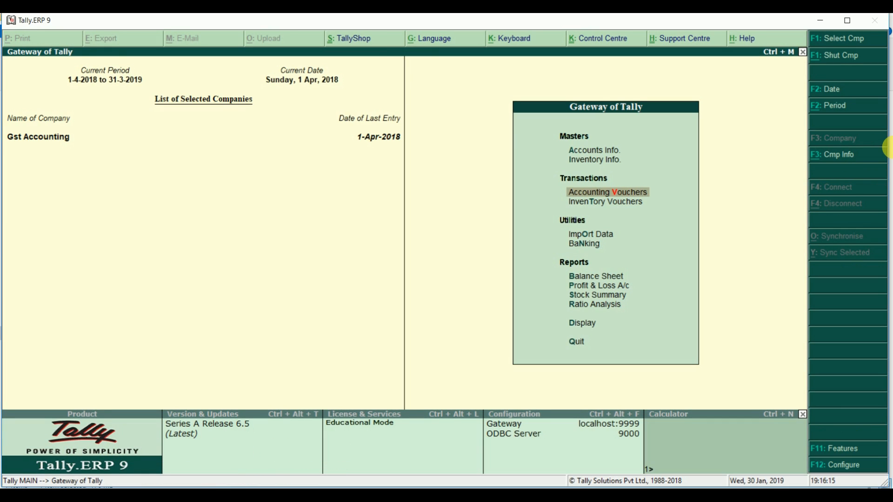
{"action": "key", "text": "Return"}
Enter 308 as the reference number of the new sales voucher.
{"action": "key", "text": "Return"}
{"action": "key", "text": "BackSpace"}
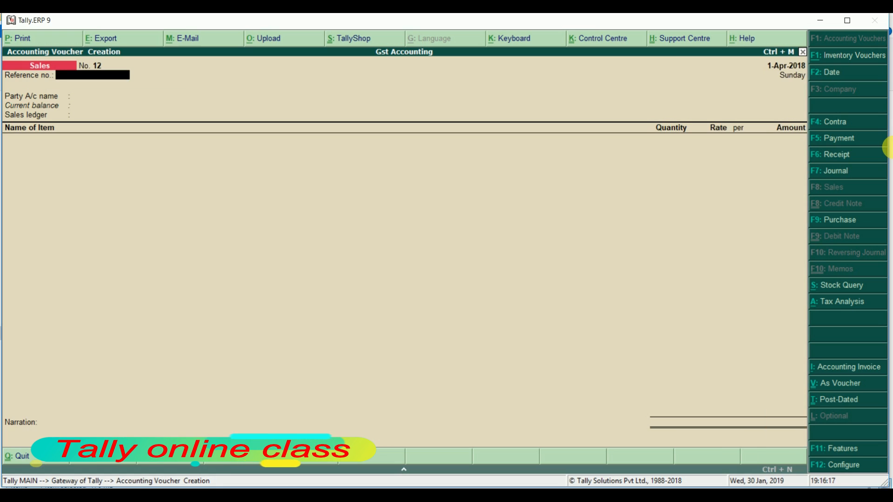
{"action": "type", "text": "8"}
{"action": "key", "text": "Return"}
Select Hitesh & Co. as the party account and check the state and tax registration details in its ledger master.
{"action": "key", "text": "Down"}
{"action": "key", "text": "Down"}
{"action": "key", "text": "Down"}
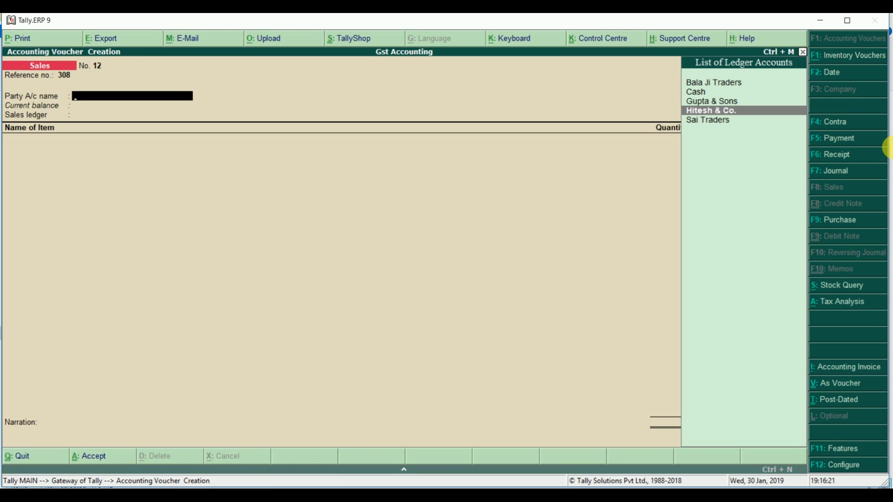
{"action": "key", "text": "Return"}
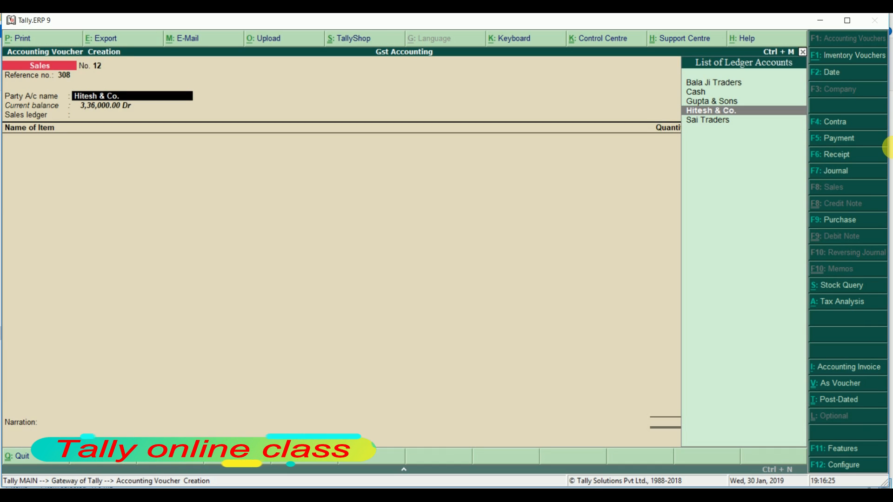
{"action": "key", "text": "ctrl+Return"}
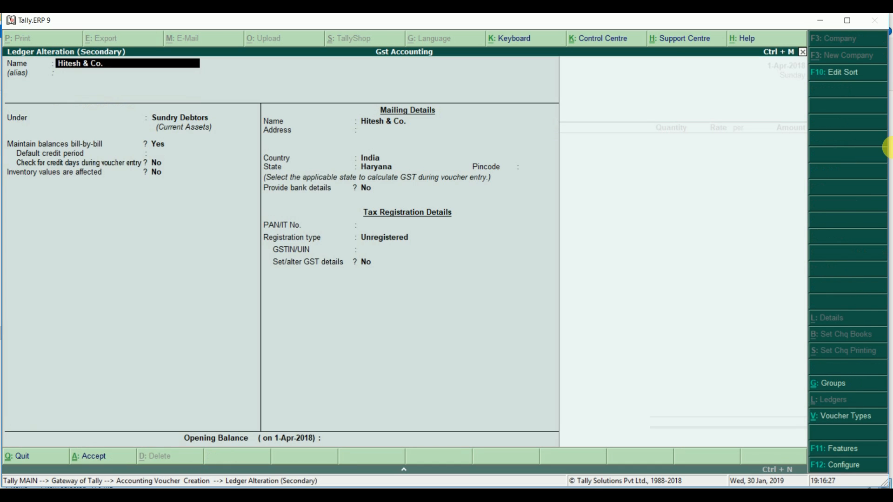
{"action": "key", "text": "Escape"}
{"action": "key", "text": "y"}
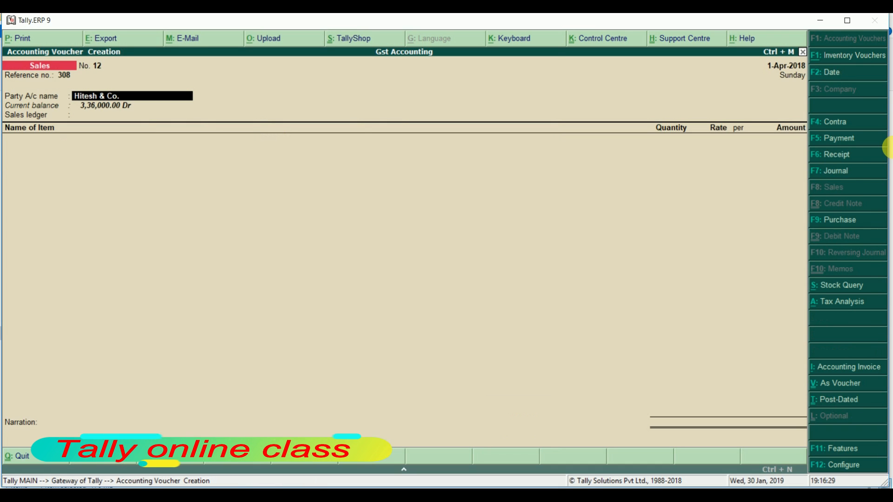
Accept the default party details for Hitesh & Co. and choose Sales as the sales ledger.
{"action": "key", "text": "Return"}
{"action": "key", "text": "Return"}
{"action": "key", "text": "Return"}
{"action": "key", "text": "Return"}
{"action": "key", "text": "ctrl+a"}
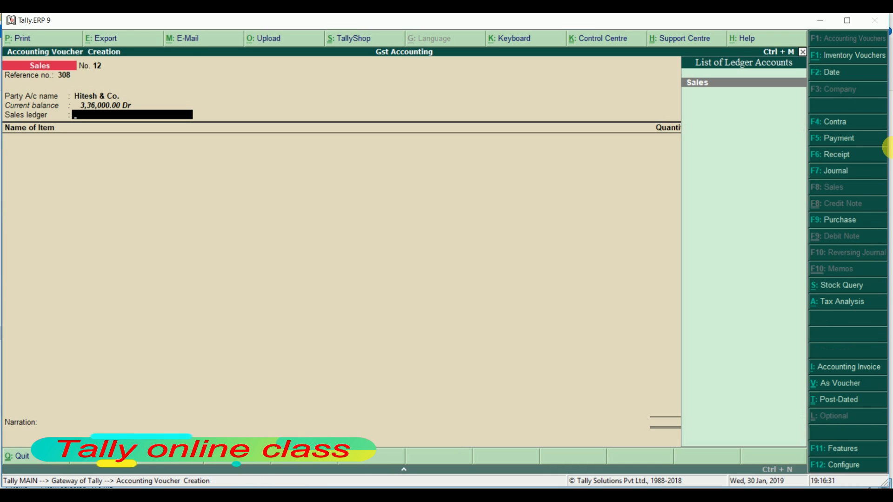
{"action": "key", "text": "Return"}
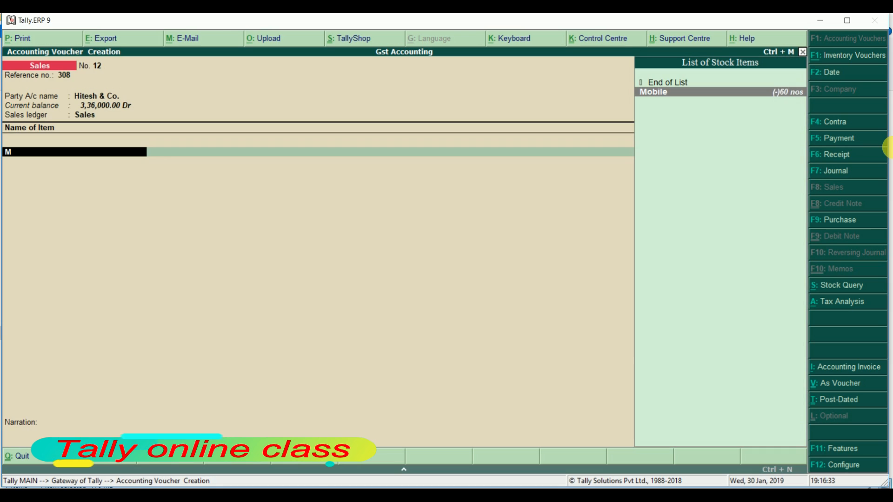
Add the Mobile item to the invoice with a quantity of 5 nos at a rate of 15,000 each.
{"action": "key", "text": "Return"}
{"action": "type", "text": "5"}
{"action": "key", "text": "Return"}
{"action": "key", "text": "Return"}
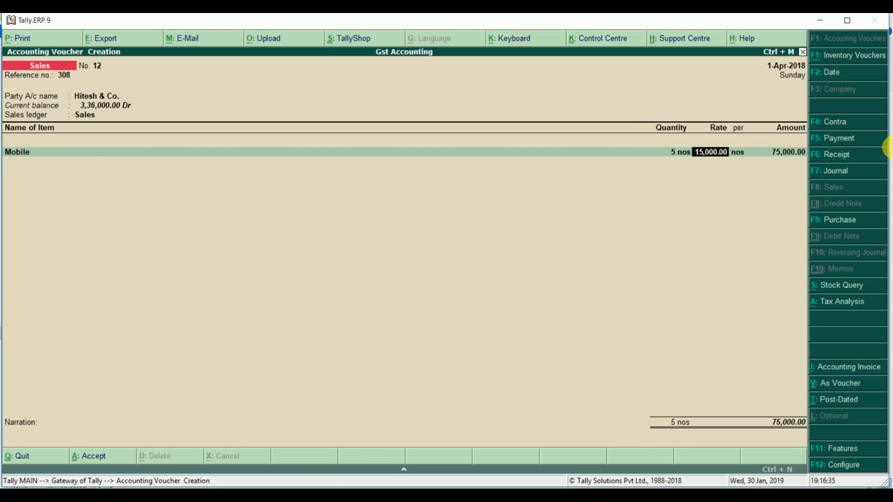
{"action": "key", "text": "Return"}
{"action": "key", "text": "Return"}
{"action": "key", "text": "Return"}
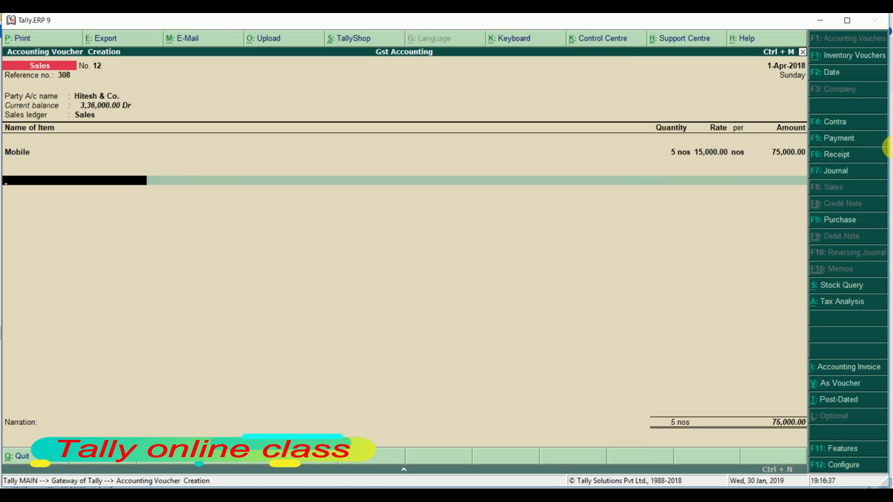
Apply the Igst 12% ledger to the Mobile sale and accept the calculated tax amount.
{"action": "type", "text": "Ig"}
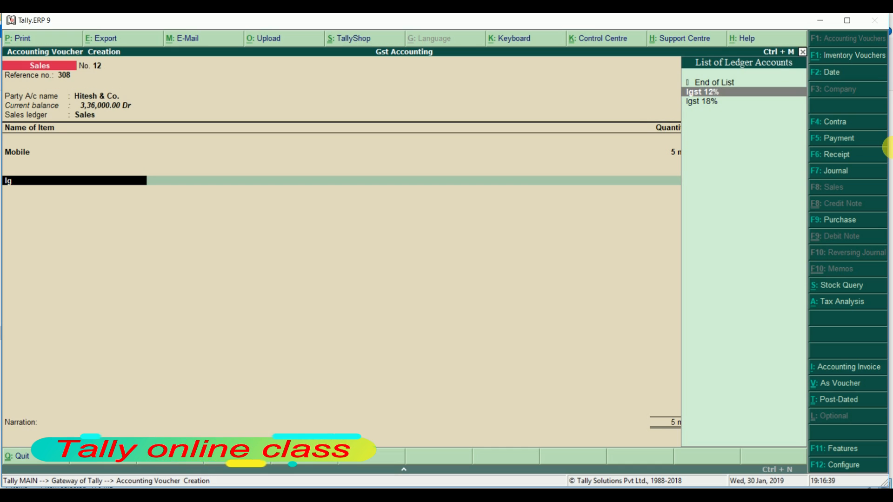
{"action": "key", "text": "Return"}
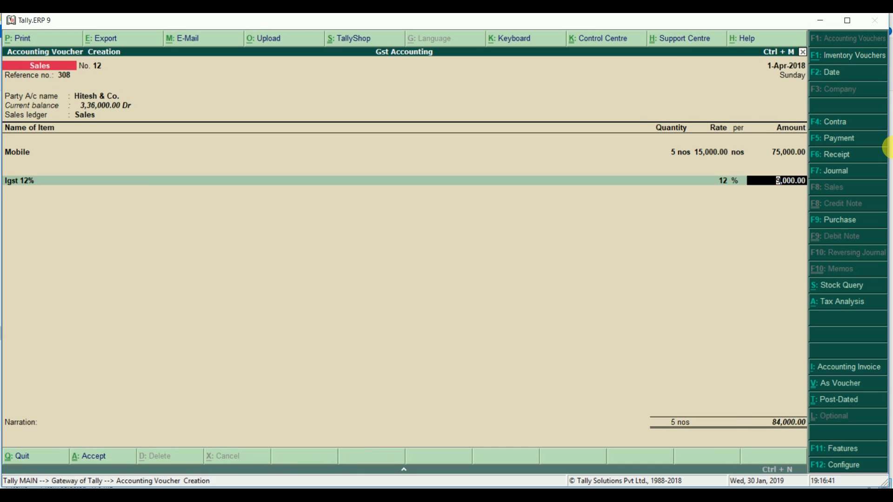
{"action": "key", "text": "Return"}
{"action": "key", "text": "Return"}
Accept the bill-wise New Ref for the party, leave the narration blank and save the sales voucher.
{"action": "key", "text": "Return"}
{"action": "key", "text": "Return"}
{"action": "key", "text": "Return"}
{"action": "key", "text": "Return"}
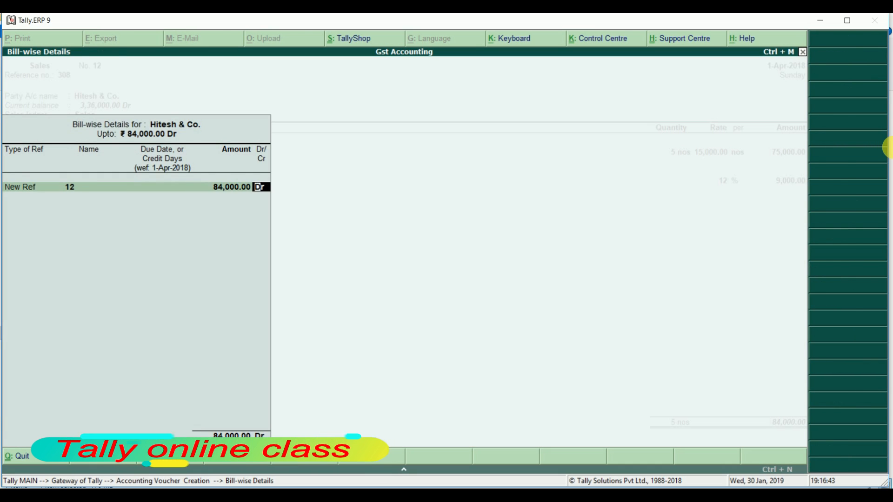
{"action": "key", "text": "Return"}
{"action": "key", "text": "Return"}
{"action": "key", "text": "Return"}
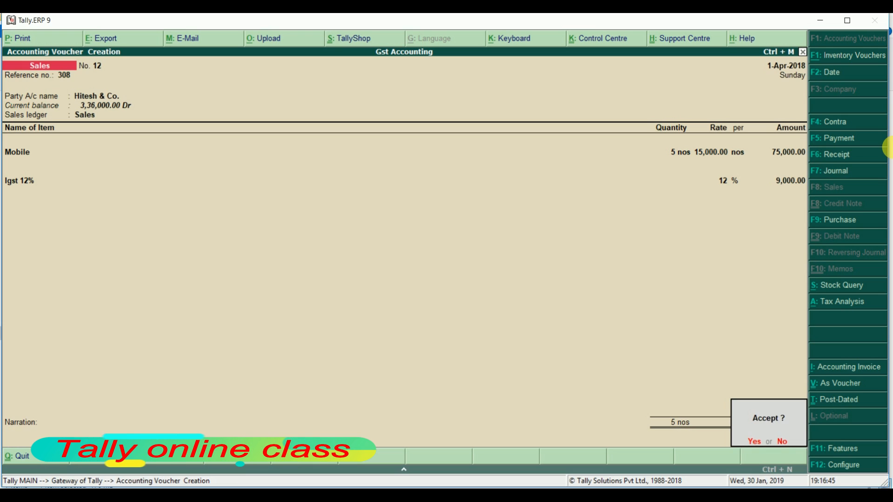
{"action": "key", "text": "Return"}
Leave voucher entry and open the GSTR-1 report from the GST statutory reports.
{"action": "key", "text": "Escape"}
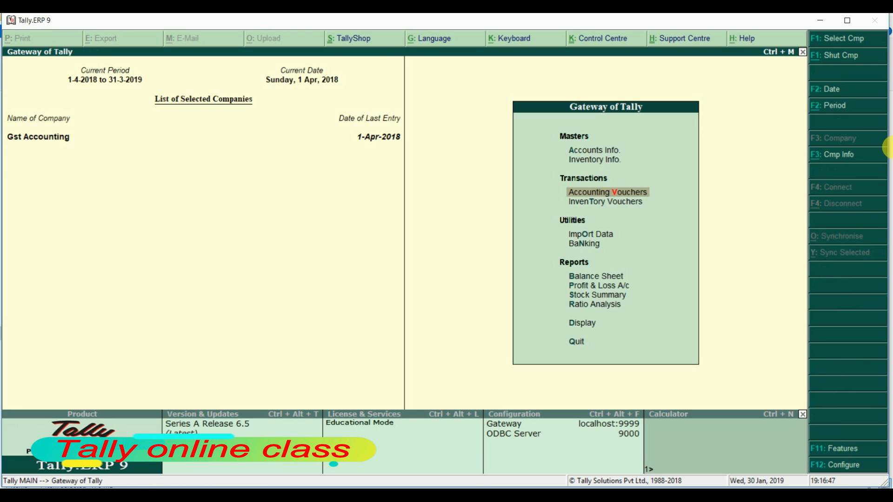
{"action": "key", "text": "d"}
{"action": "key", "text": "Down"}
{"action": "key", "text": "Down"}
{"action": "key", "text": "Down"}
{"action": "key", "text": "Down"}
{"action": "key", "text": "Down"}
{"action": "key", "text": "Down"}
{"action": "key", "text": "Return"}
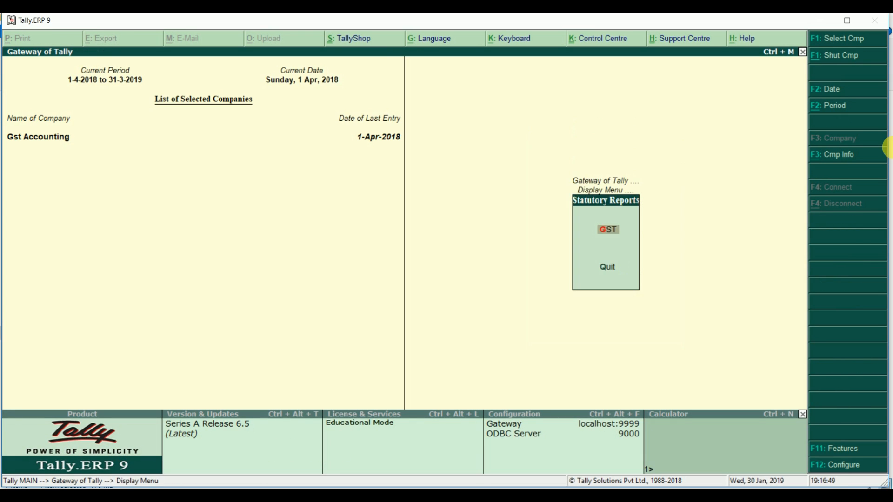
{"action": "key", "text": "Return"}
{"action": "key", "text": "Return"}
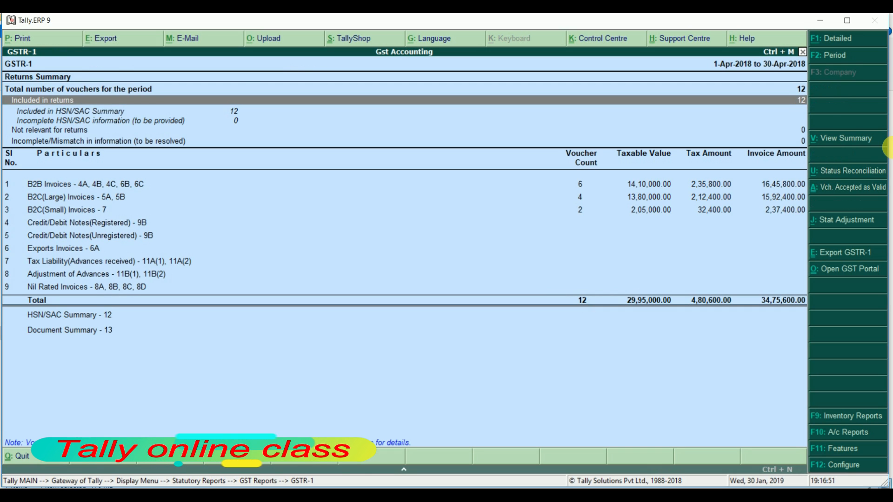
Examine the B2C(Small) Invoices row and the tax rates listed per state in its voucher register.
{"action": "key", "text": "Down"}
{"action": "key", "text": "Down"}
{"action": "key", "text": "Down"}
{"action": "key", "text": "Down"}
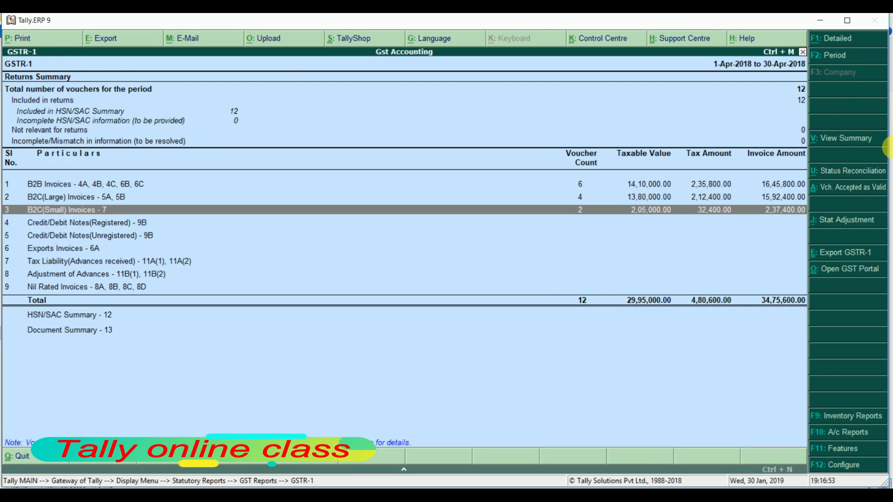
{"action": "key", "text": "Return"}
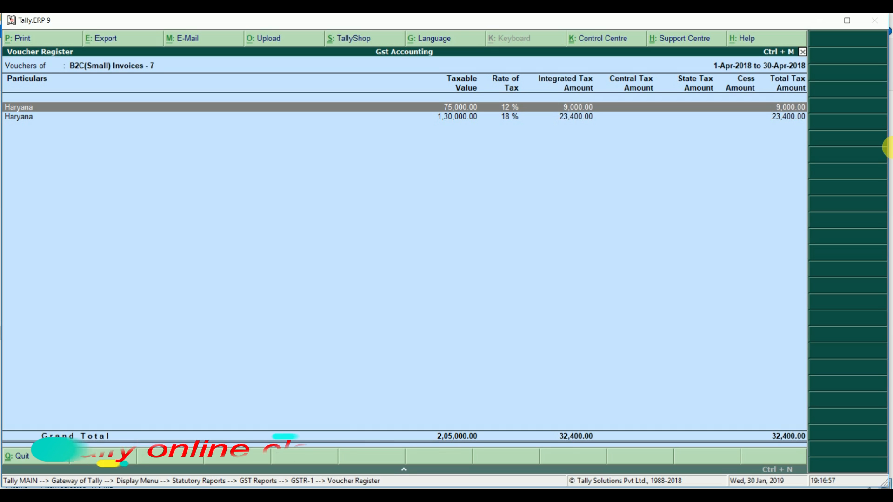
{"action": "key", "text": "Escape"}
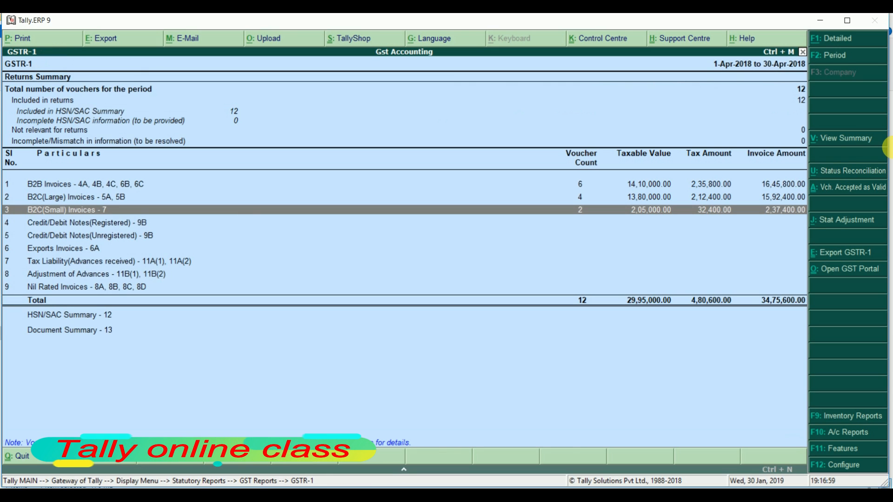
Close the GSTR-1 report and return to accounting voucher entry for another sales voucher.
{"action": "key", "text": "Escape"}
{"action": "key", "text": "Escape"}
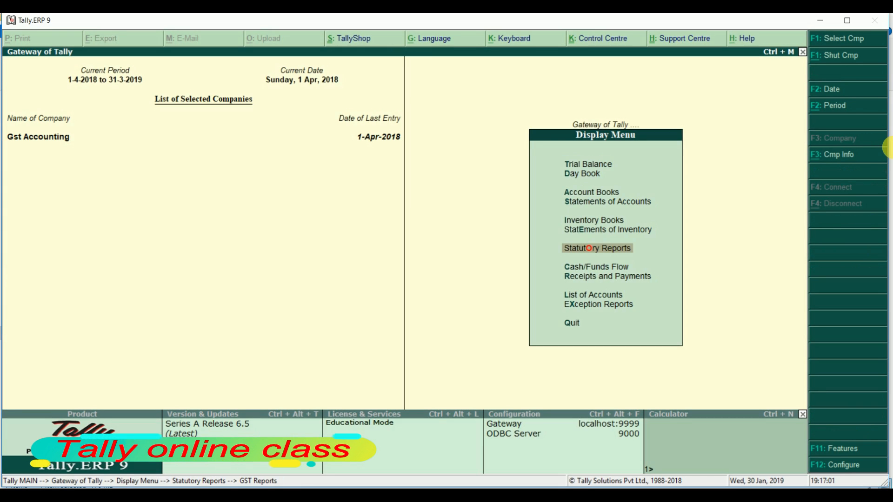
{"action": "key", "text": "Escape"}
{"action": "key", "text": "Up"}
{"action": "key", "text": "Up"}
{"action": "key", "text": "Up"}
{"action": "key", "text": "Up"}
{"action": "key", "text": "Up"}
{"action": "key", "text": "Up"}
{"action": "key", "text": "Up"}
{"action": "key", "text": "Up"}
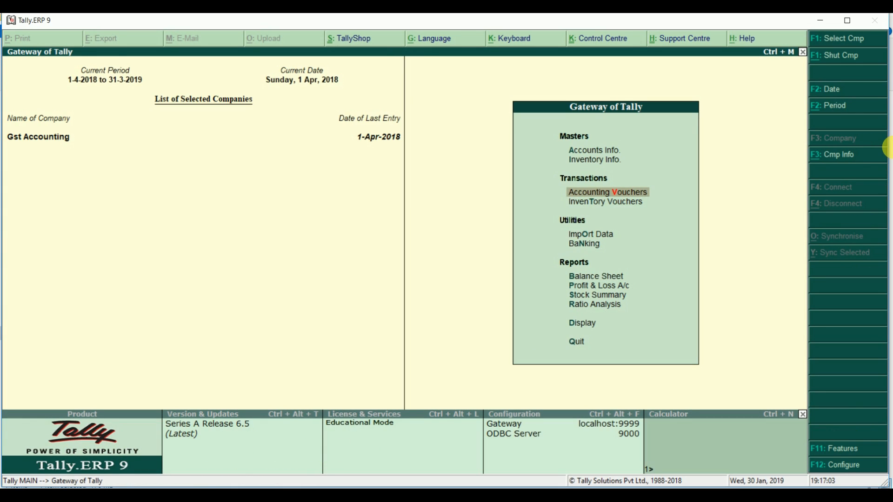
{"action": "key", "text": "Return"}
Enter 309 as the sales voucher's reference number and select Cash as the party account.
{"action": "key", "text": "BackSpace"}
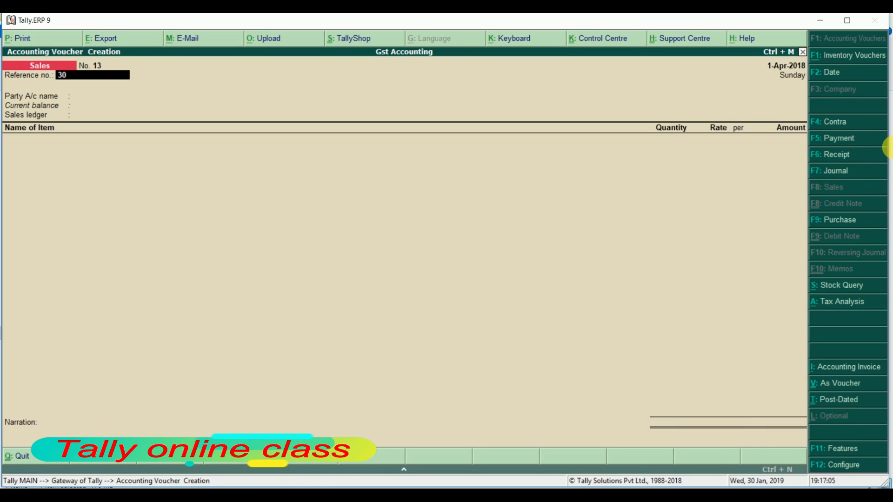
{"action": "key", "text": "Return"}
{"action": "key", "text": "Down"}
{"action": "key", "text": "Down"}
{"action": "key", "text": "Down"}
{"action": "key", "text": "Down"}
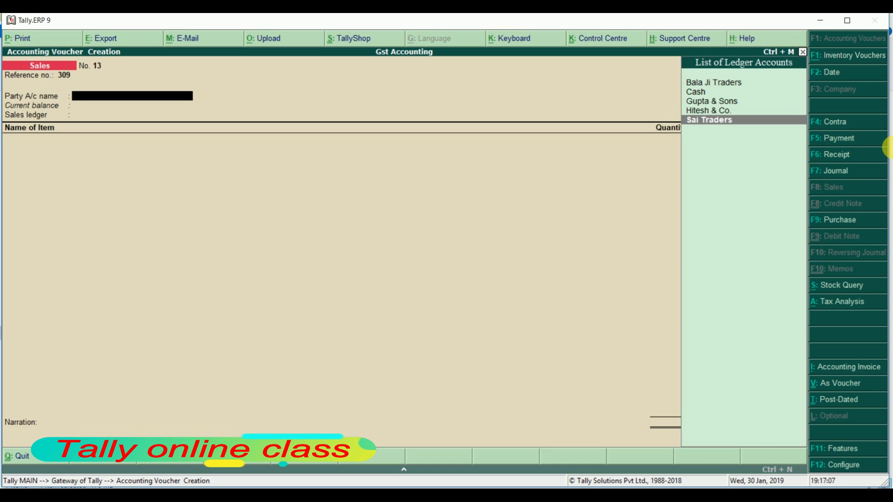
{"action": "key", "text": "Up"}
{"action": "key", "text": "Up"}
{"action": "key", "text": "Up"}
{"action": "key", "text": "Return"}
Leave the despatch and order details blank, enter the buyer's name in place of Cash and skip the address.
{"action": "key", "text": "Return"}
{"action": "key", "text": "Return"}
{"action": "key", "text": "Return"}
{"action": "key", "text": "Return"}
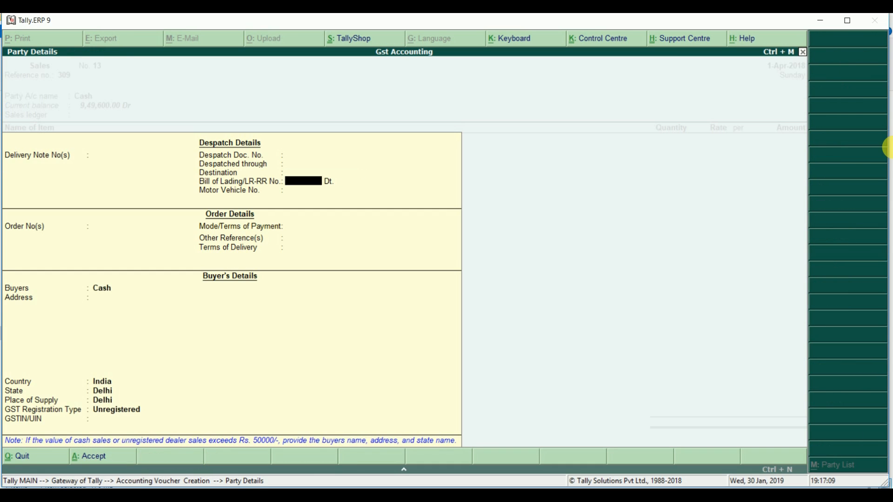
{"action": "key", "text": "Return"}
{"action": "key", "text": "Return"}
{"action": "key", "text": "Return"}
{"action": "key", "text": "Return"}
{"action": "key", "text": "Return"}
{"action": "key", "text": "Return"}
{"action": "key", "text": "Return"}
{"action": "type", "text": "De"}
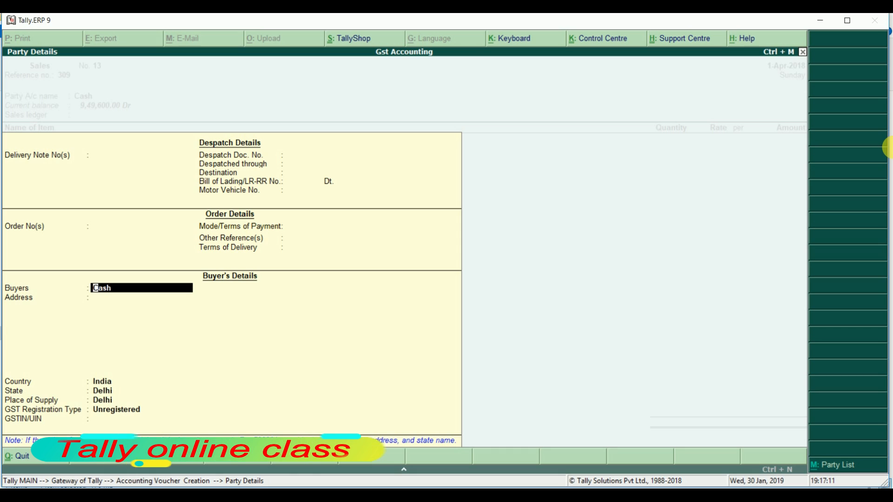
{"action": "type", "text": "epak"}
{"action": "key", "text": "Return"}
{"action": "key", "text": "Return"}
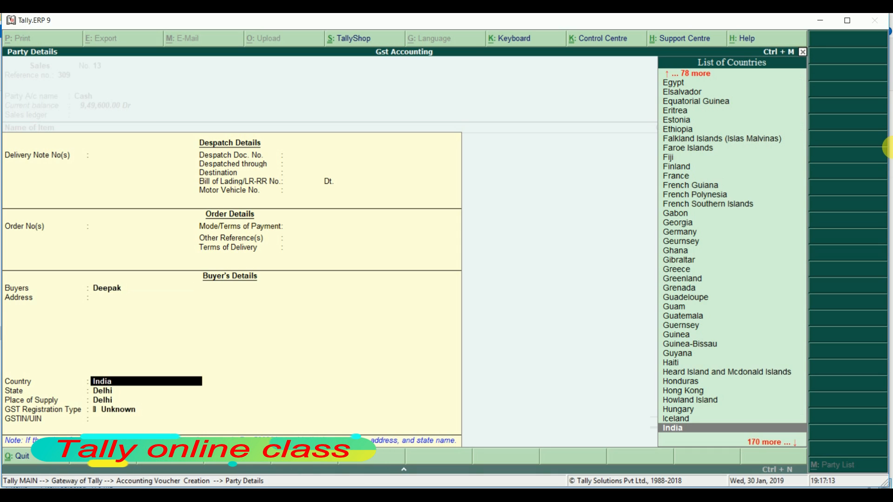
{"action": "type", "text": "Con"}
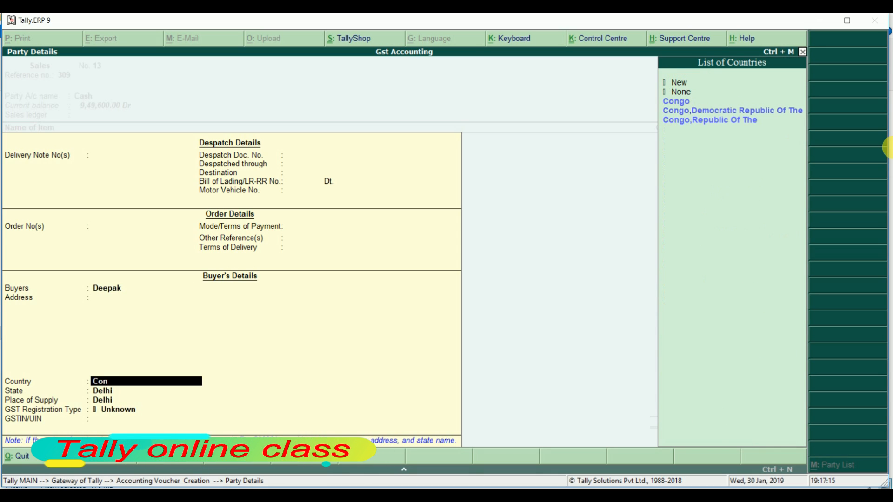
{"action": "key", "text": "BackSpace"}
{"action": "key", "text": "BackSpace"}
{"action": "key", "text": "BackSpace"}
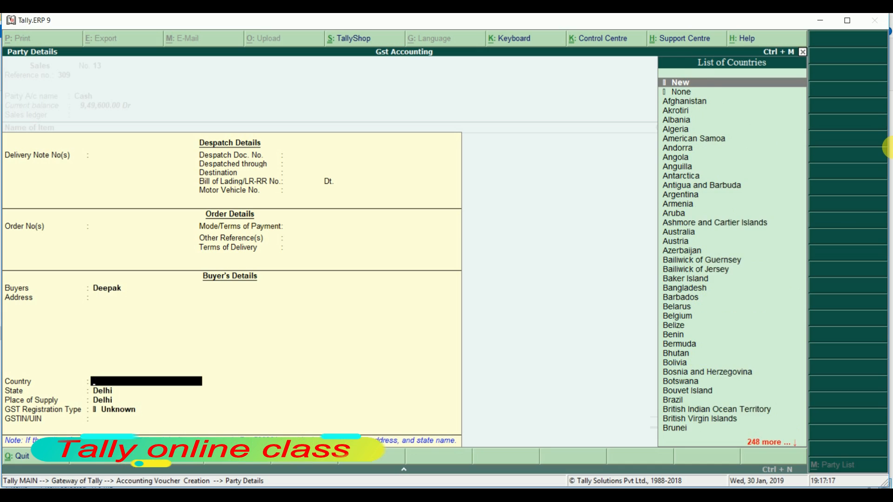
Set the buyer's country to India and the state to Haryana in the party details.
{"action": "type", "text": "Indi"}
{"action": "key", "text": "Return"}
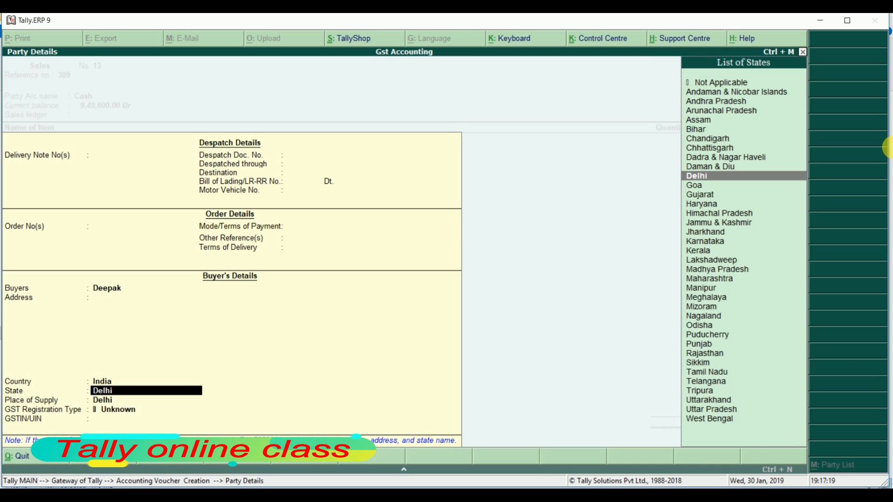
{"action": "type", "text": "ha"}
{"action": "key", "text": "Return"}
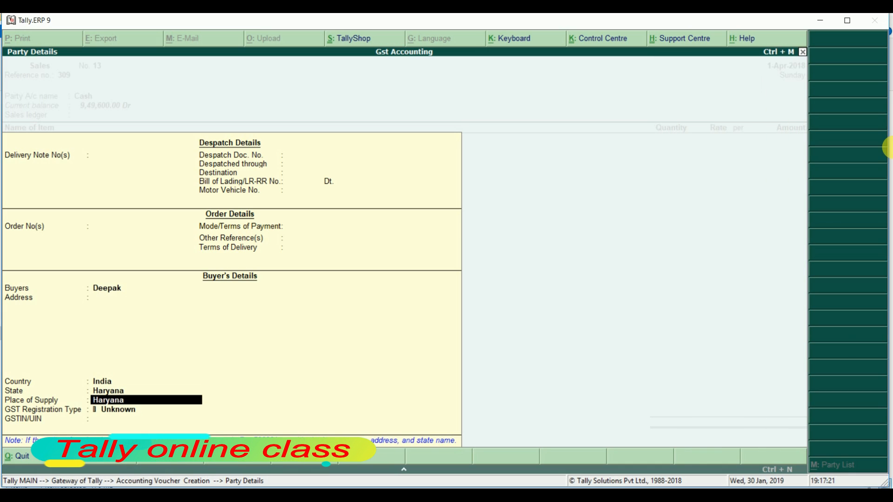
Keep Haryana as the place of supply, choose the buyer's GST registration type and accept the party details.
{"action": "key", "text": "Return"}
{"action": "key", "text": "Down"}
{"action": "key", "text": "Down"}
{"action": "key", "text": "Return"}
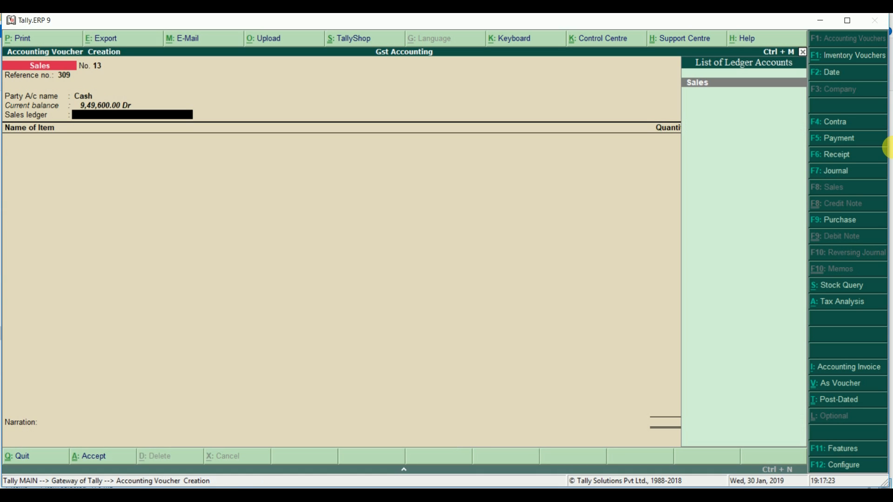
Select the Sales ledger and add 8 nos of Mobile at the rate of 15,000 to the voucher.
{"action": "key", "text": "Return"}
{"action": "key", "text": "Return"}
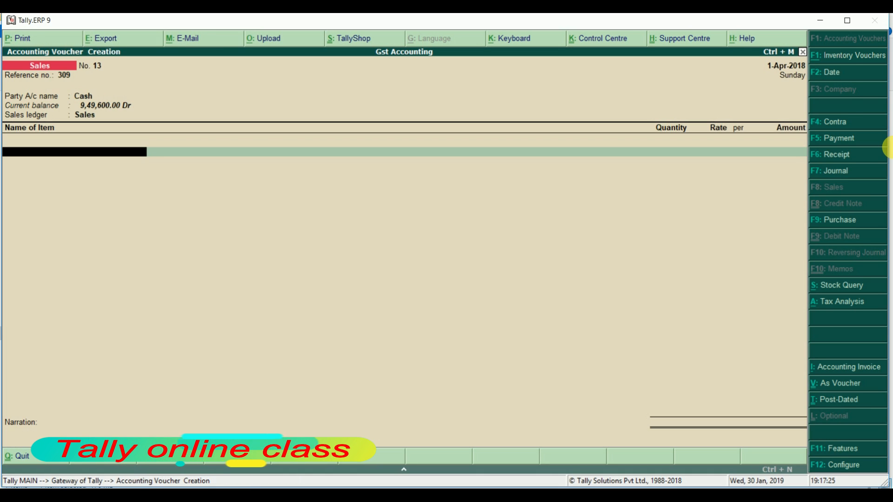
{"action": "type", "text": "Mo"}
{"action": "key", "text": "Return"}
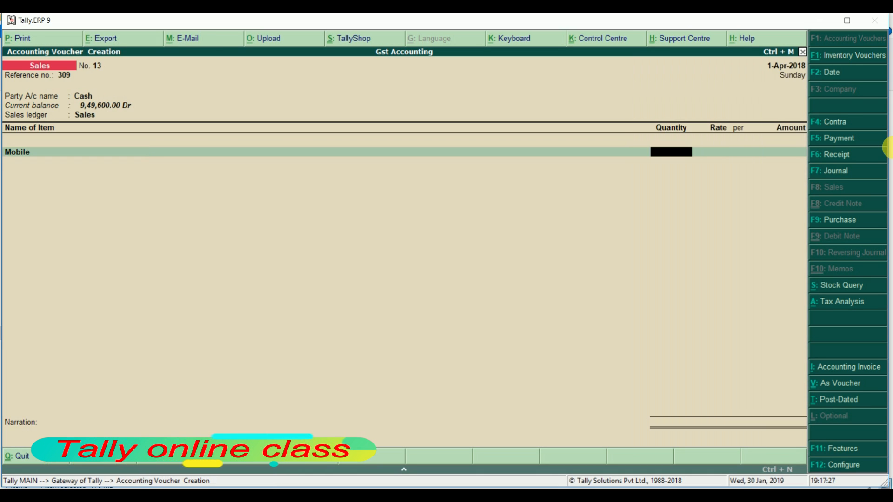
{"action": "type", "text": "5"}
{"action": "key", "text": "Return"}
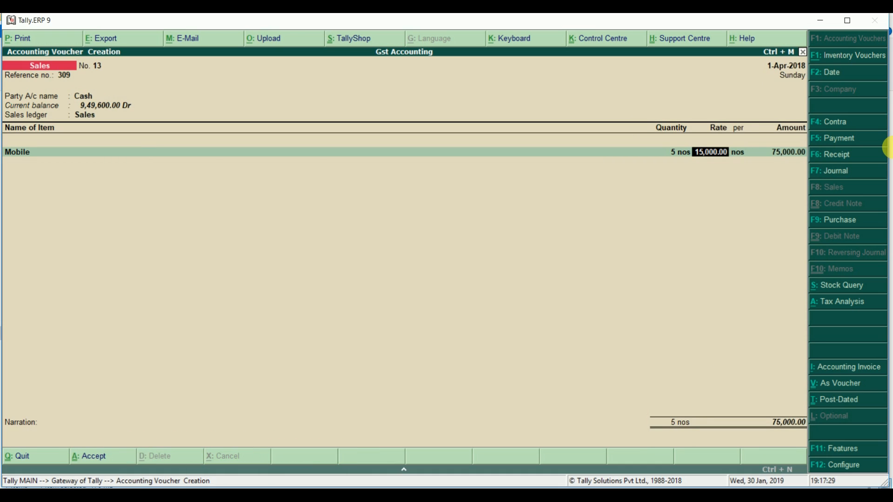
{"action": "type", "text": "8"}
{"action": "key", "text": "Return"}
{"action": "key", "text": "Return"}
{"action": "key", "text": "Return"}
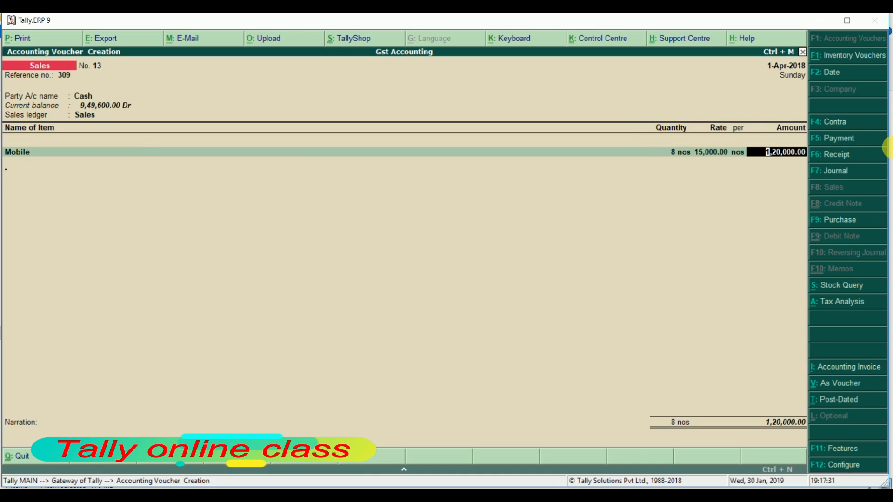
Add the Igst 12% tax ledger below the Mobile item and save the sales voucher.
{"action": "key", "text": "Return"}
{"action": "key", "text": "Return"}
{"action": "key", "text": "Up"}
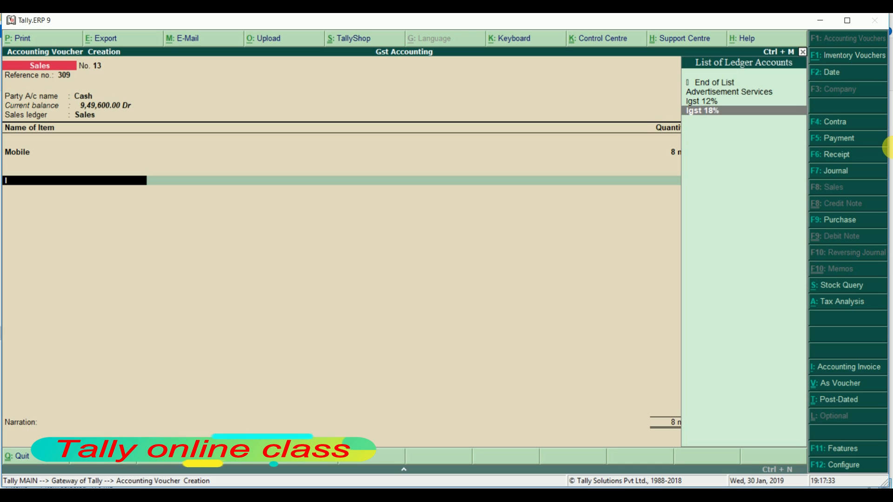
{"action": "key", "text": "Up"}
{"action": "key", "text": "Return"}
{"action": "key", "text": "Return"}
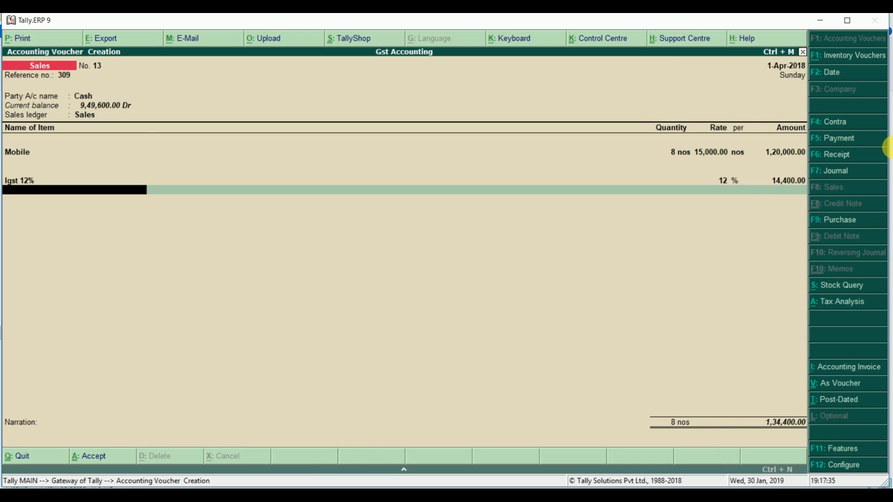
{"action": "key", "text": "Return"}
{"action": "key", "text": "Return"}
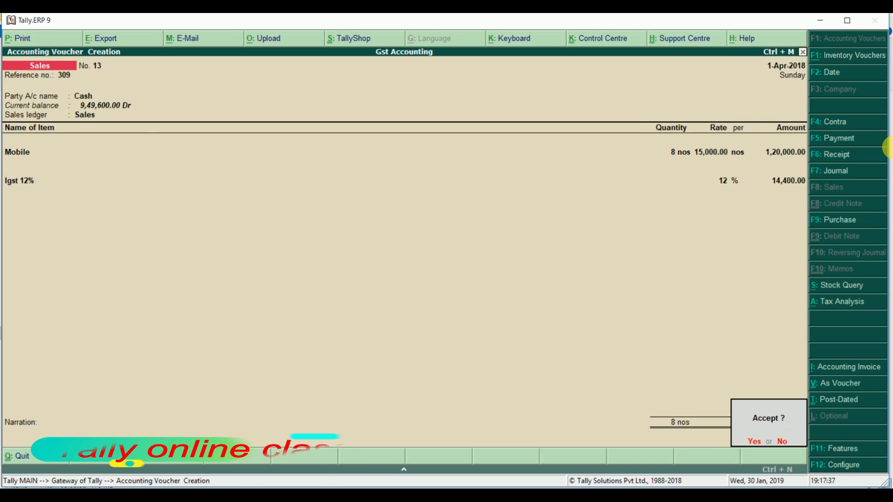
{"action": "key", "text": "y"}
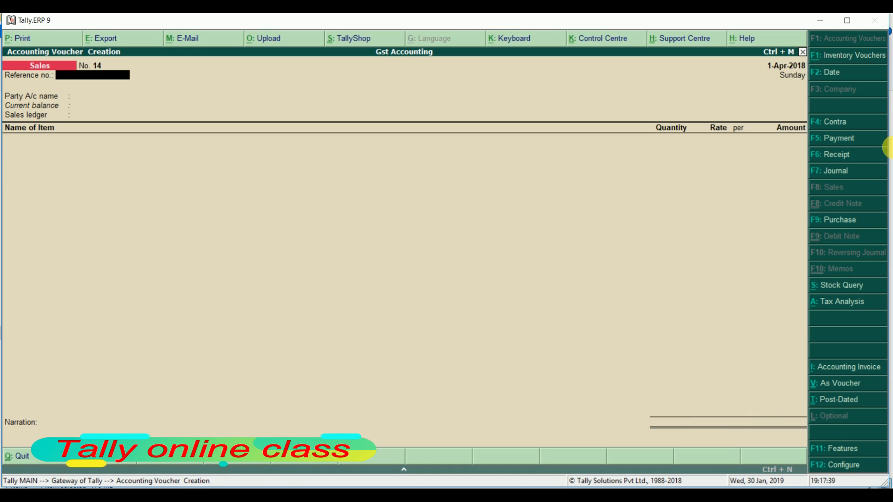
Leave voucher entry and go to the GST statutory reports.
{"action": "key", "text": "Escape"}
{"action": "key", "text": "y"}
{"action": "key", "text": "d"}
{"action": "key", "text": "u"}
{"action": "key", "text": "g"}
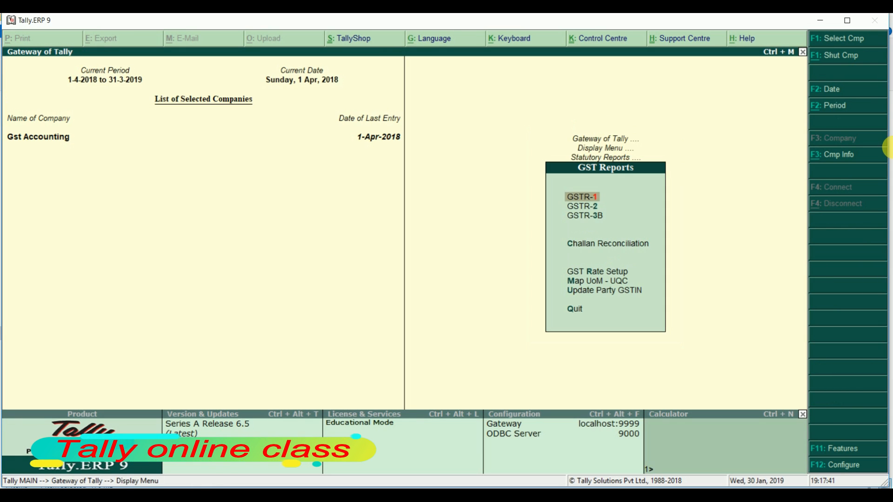
{"action": "key", "text": "Down"}
{"action": "key", "text": "Return"}
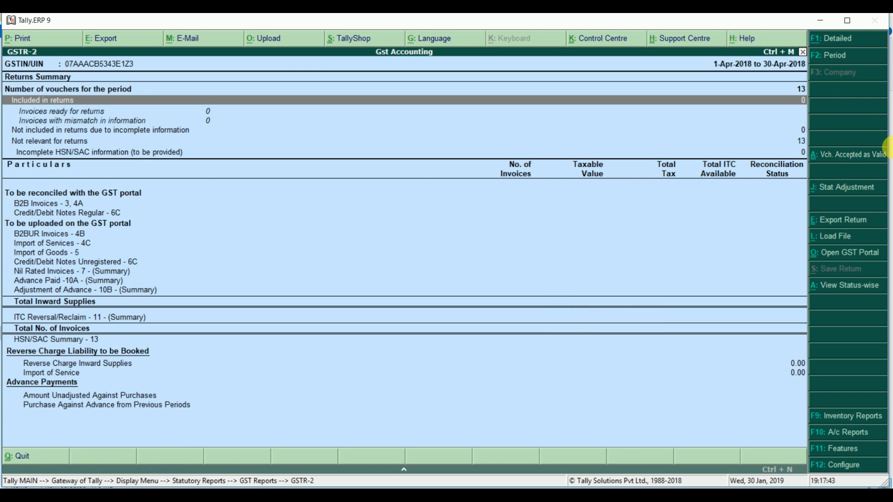
{"action": "key", "text": "Escape"}
{"action": "key", "text": "Escape"}
{"action": "key", "text": "g"}
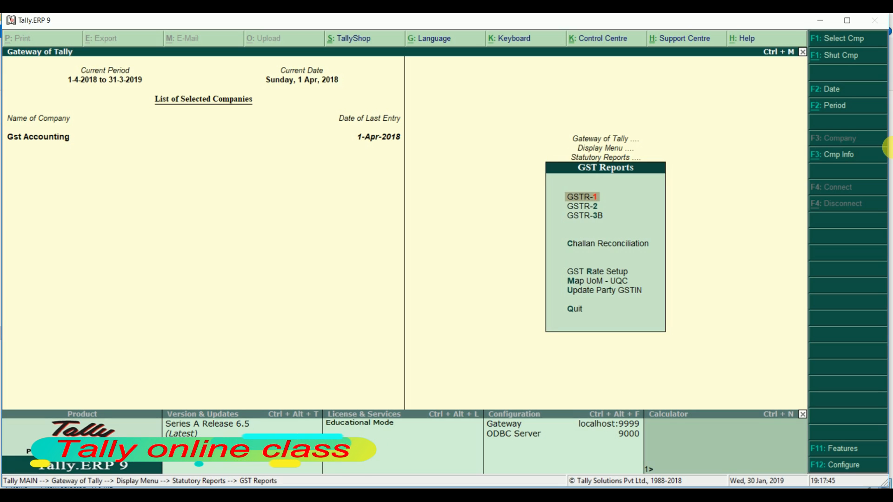
Open the GSTR-1 return and drill down into B2C(Small) Invoices - 7.
{"action": "key", "text": "Return"}
{"action": "key", "text": "Down"}
{"action": "key", "text": "Down"}
{"action": "key", "text": "Down"}
{"action": "key", "text": "Down"}
{"action": "key", "text": "Down"}
{"action": "key", "text": "Down"}
{"action": "key", "text": "Down"}
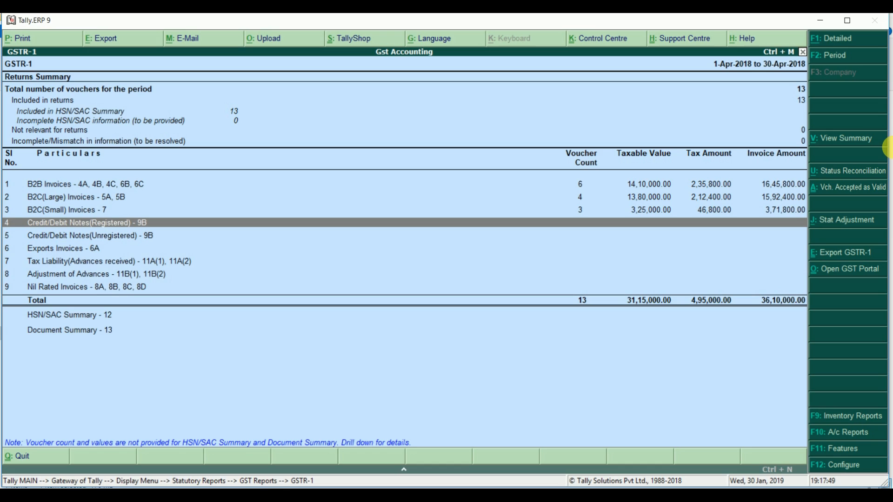
{"action": "key", "text": "Up"}
{"action": "key", "text": "Return"}
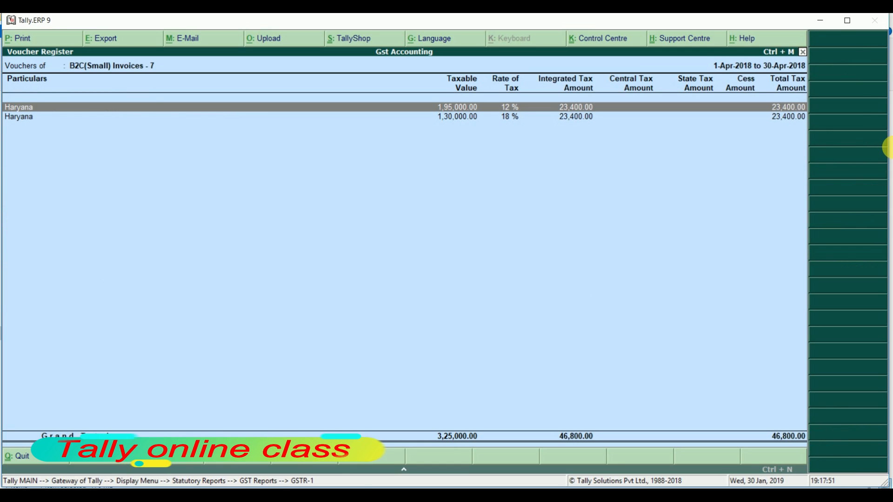
Examine the vouchers behind the Haryana 12 % and 18 % entries and return to the GSTR-1 summary.
{"action": "key", "text": "Return"}
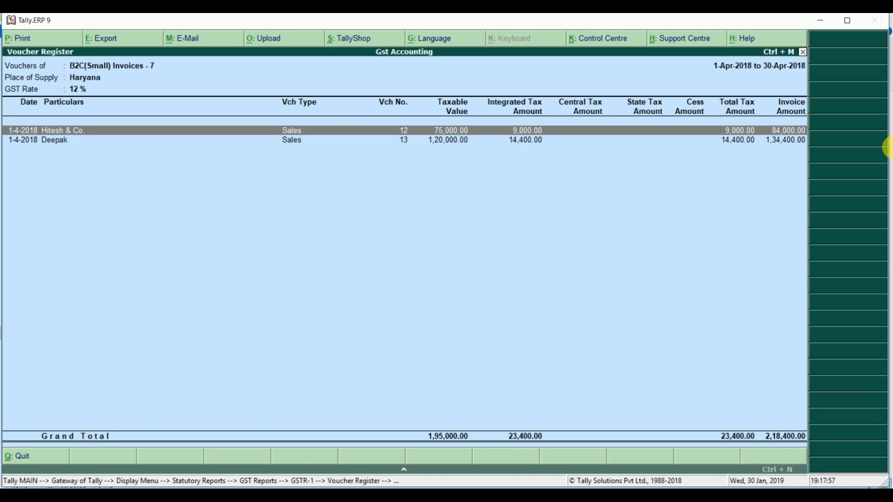
{"action": "key", "text": "Escape"}
{"action": "key", "text": "Down"}
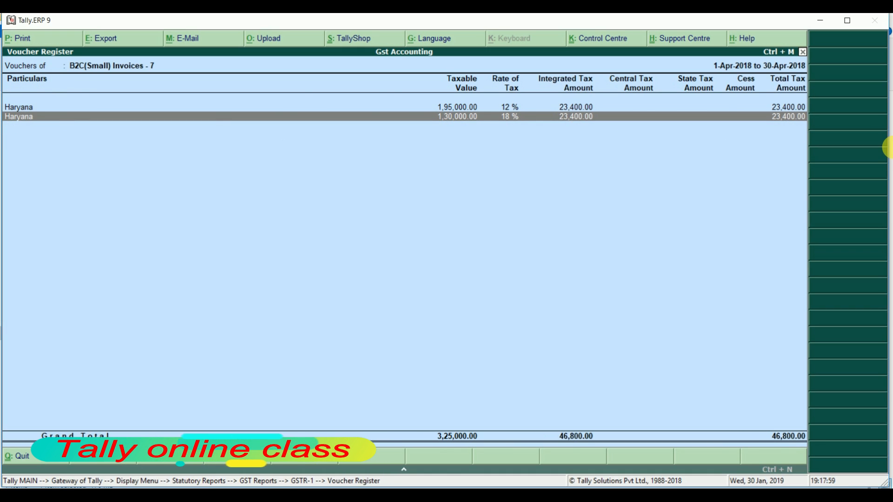
{"action": "key", "text": "Return"}
{"action": "key", "text": "Escape"}
{"action": "key", "text": "Up"}
{"action": "key", "text": "Return"}
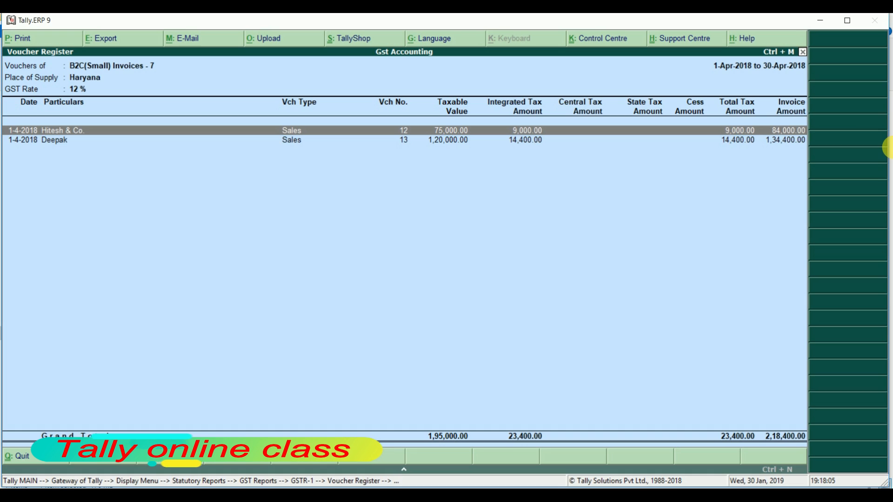
{"action": "key", "text": "Escape"}
{"action": "key", "text": "Escape"}
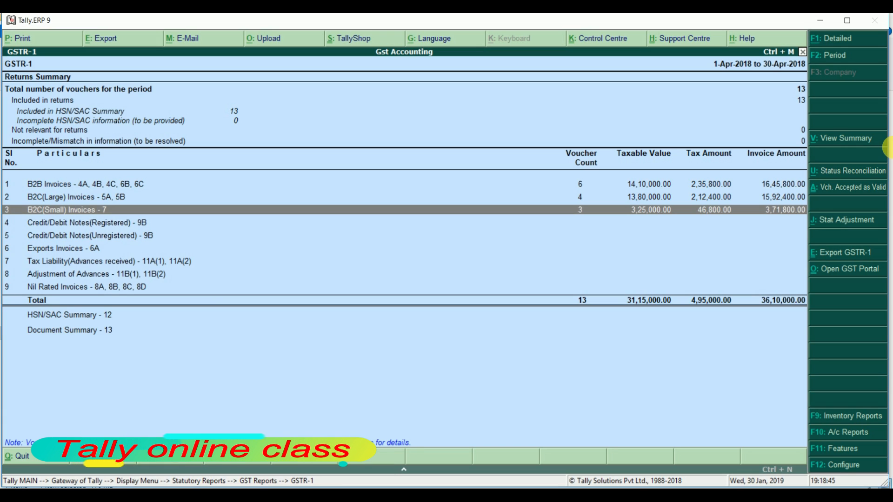
Leave the GST reports and start a new sales voucher with reference number 310.
{"action": "key", "text": "Escape"}
{"action": "key", "text": "Escape"}
{"action": "key", "text": "Escape"}
{"action": "key", "text": "Escape"}
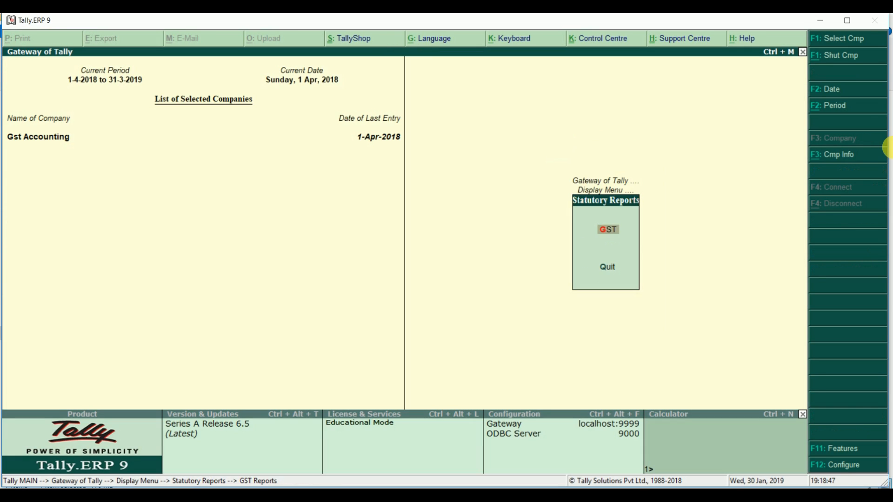
{"action": "key", "text": "Up"}
{"action": "key", "text": "Up"}
{"action": "key", "text": "Up"}
{"action": "key", "text": "Up"}
{"action": "key", "text": "Up"}
{"action": "key", "text": "Up"}
{"action": "key", "text": "Up"}
{"action": "key", "text": "Up"}
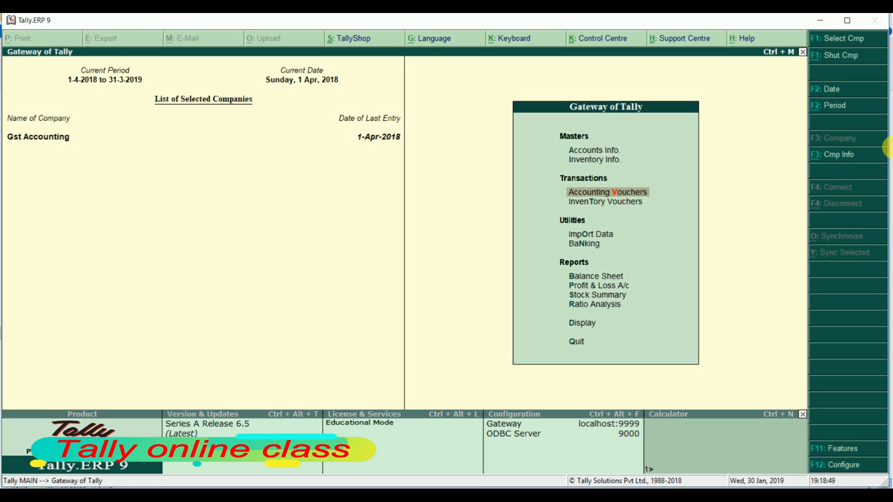
{"action": "key", "text": "Return"}
{"action": "key", "text": "Return"}
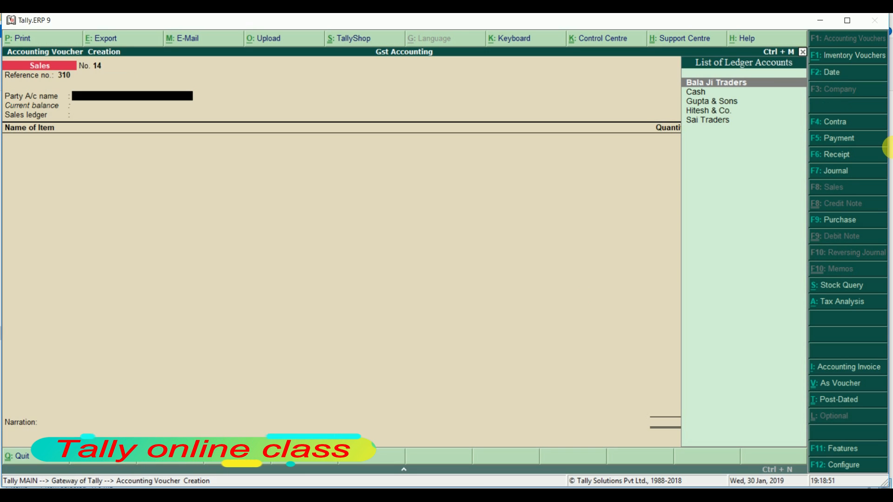
Start creating a new party ledger from the voucher and name it "Jatin & Co," without an alias.
{"action": "key", "text": "Down"}
{"action": "key", "text": "Down"}
{"action": "key", "text": "Down"}
{"action": "key", "text": "Up"}
{"action": "key", "text": "Up"}
{"action": "key", "text": "Up"}
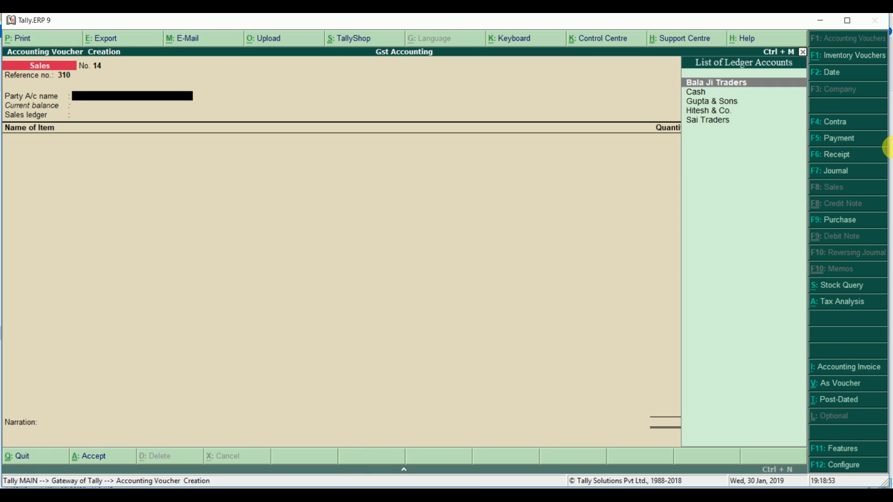
{"action": "key", "text": "alt+c"}
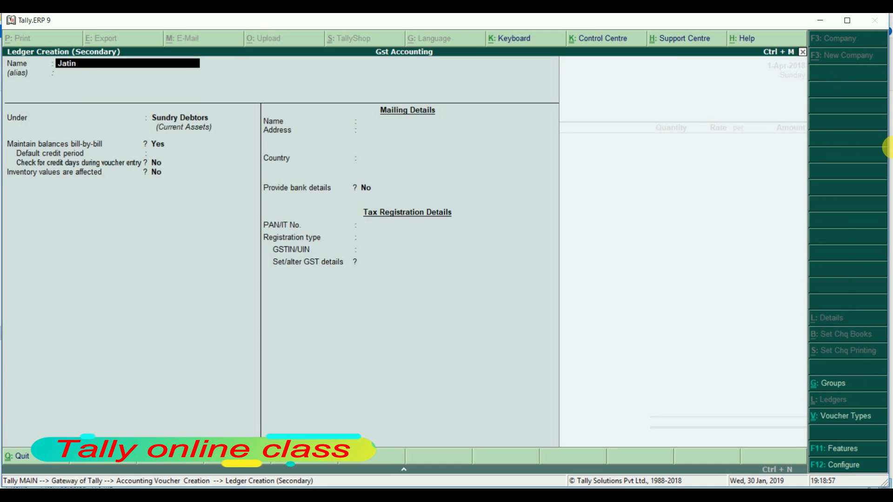
{"action": "type", "text": "Jatin & Co,"}
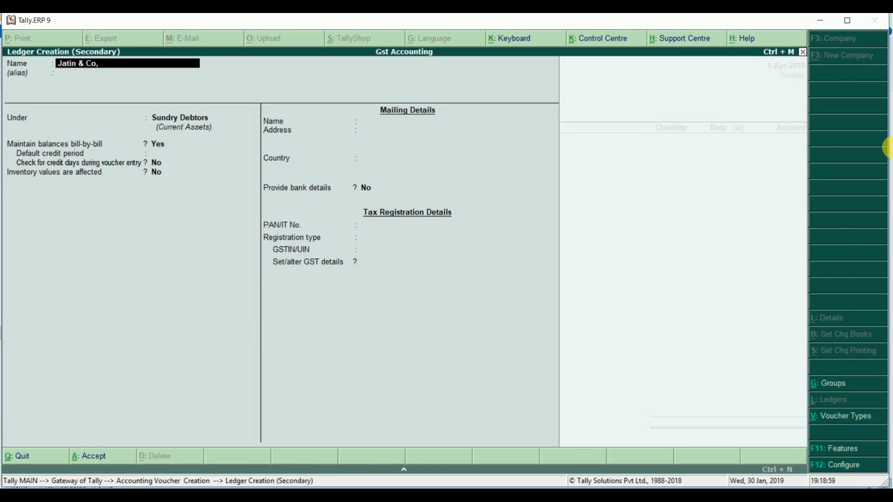
{"action": "key", "text": "Return"}
{"action": "key", "text": "Return"}
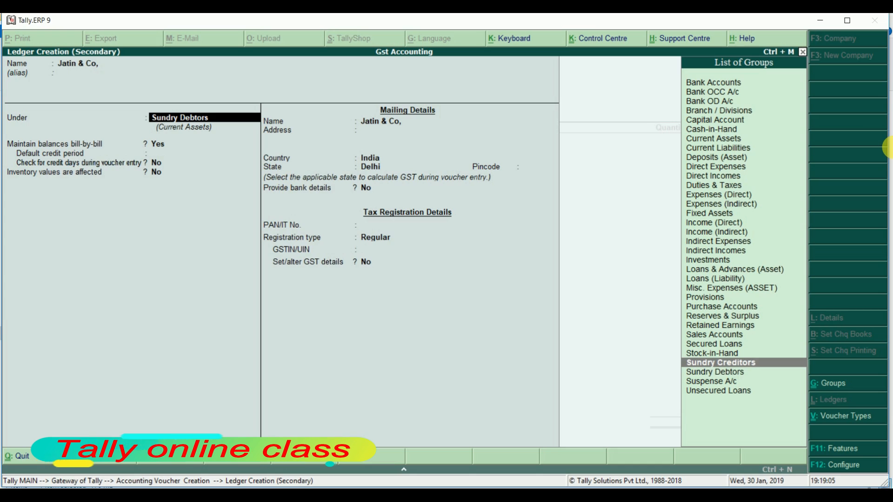
Keep the ledger under Sundry Debtors with bill-by-bill balances, leave the address blank and keep India and Delhi.
{"action": "key", "text": "Return"}
{"action": "key", "text": "Return"}
{"action": "key", "text": "Return"}
{"action": "key", "text": "Return"}
{"action": "key", "text": "Return"}
{"action": "key", "text": "Return"}
{"action": "key", "text": "Return"}
{"action": "key", "text": "Return"}
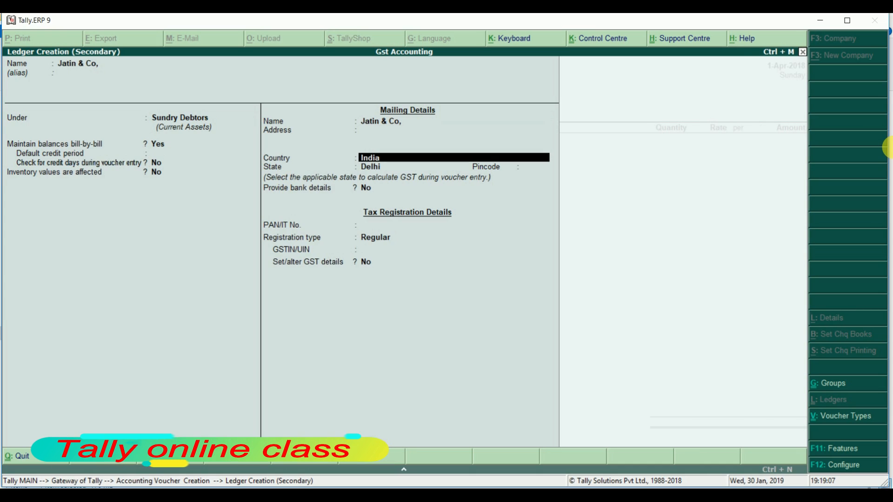
{"action": "key", "text": "Return"}
{"action": "key", "text": "Return"}
{"action": "key", "text": "Return"}
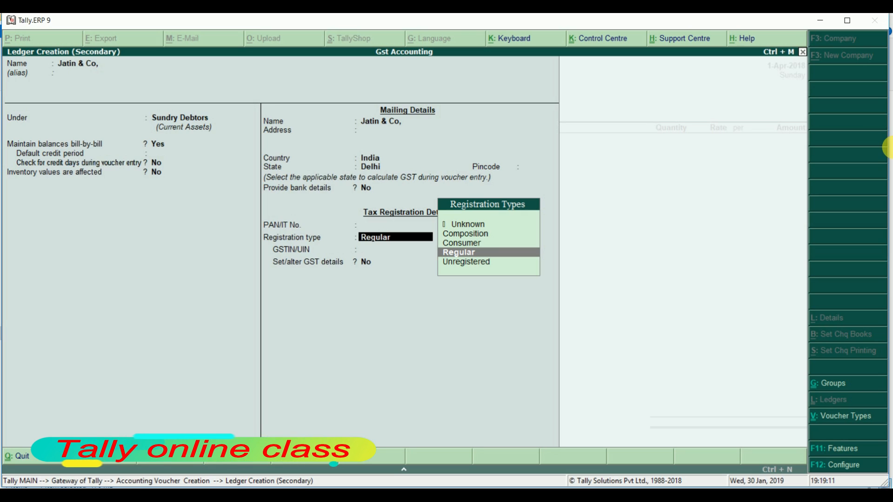
Set the ledger's registration type to Consumer, leave GST details at No and save the ledger.
{"action": "key", "text": "Up"}
{"action": "key", "text": "Up"}
{"action": "key", "text": "Up"}
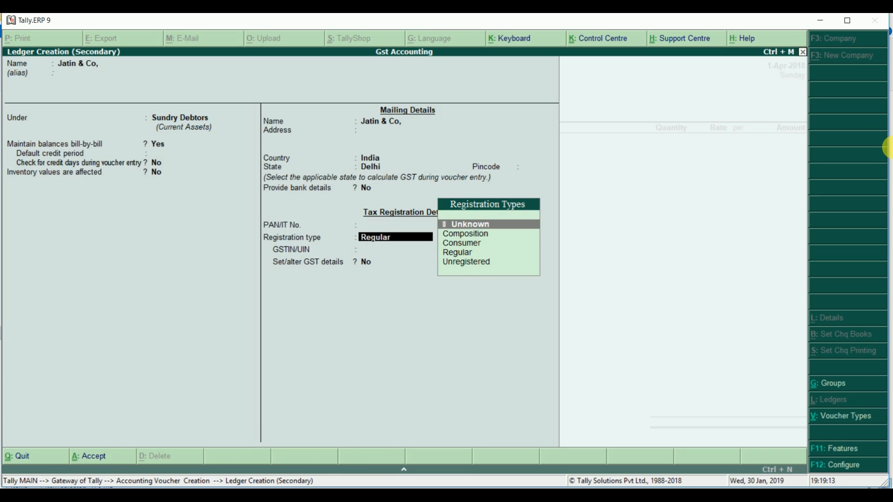
{"action": "key", "text": "Down"}
{"action": "key", "text": "Down"}
{"action": "key", "text": "Return"}
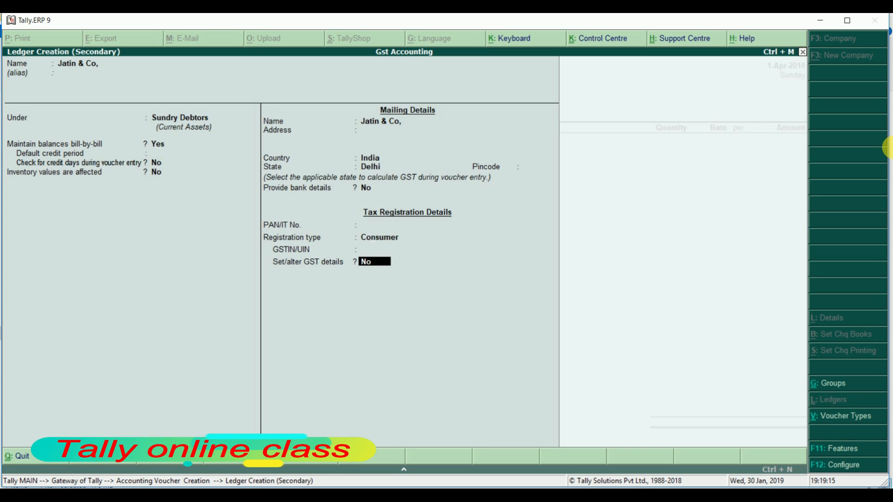
{"action": "key", "text": "Return"}
{"action": "key", "text": "y"}
{"action": "key", "text": "Return"}
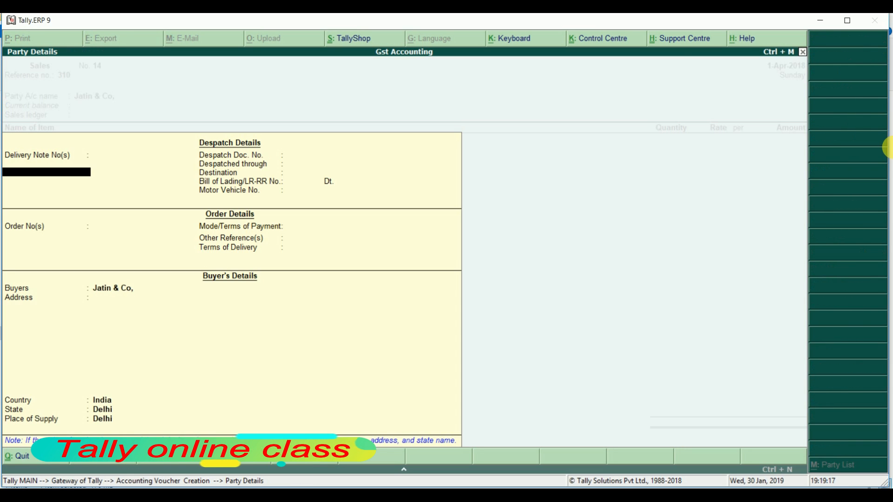
Leave the despatch and order details blank, accept the party details and select the Sales ledger.
{"action": "key", "text": "Return"}
{"action": "key", "text": "Return"}
{"action": "key", "text": "Return"}
{"action": "key", "text": "Return"}
{"action": "key", "text": "Return"}
{"action": "key", "text": "Return"}
{"action": "key", "text": "Return"}
{"action": "key", "text": "Return"}
{"action": "key", "text": "Return"}
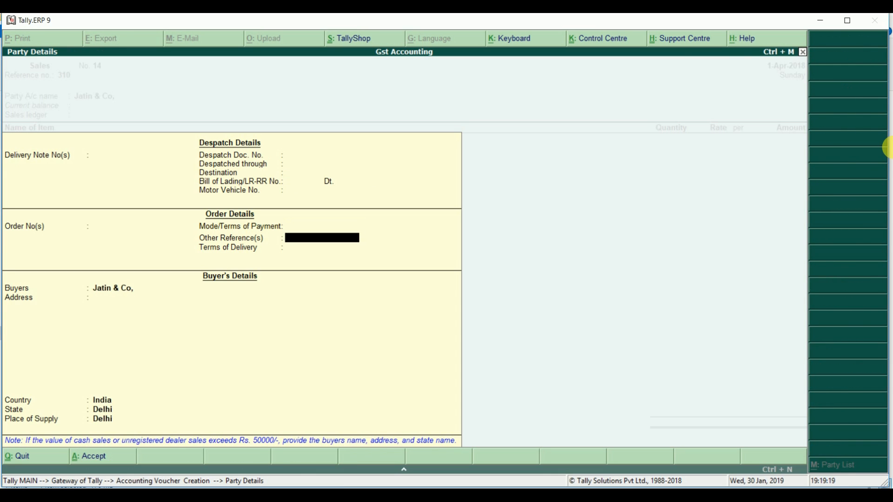
{"action": "key", "text": "ctrl+a"}
{"action": "key", "text": "Return"}
{"action": "key", "text": "Return"}
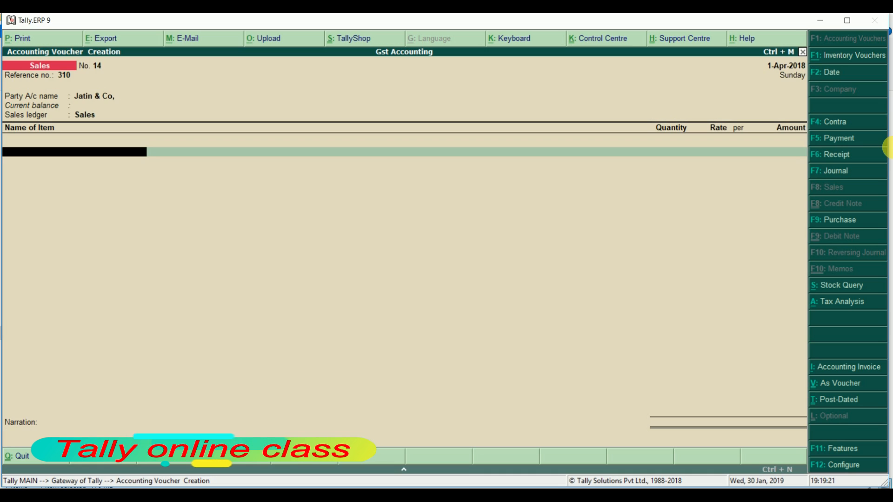
Add 20 nos of Laptop at the rate of 26,000 to the voucher.
{"action": "type", "text": "L"}
{"action": "key", "text": "Return"}
{"action": "type", "text": "2"}
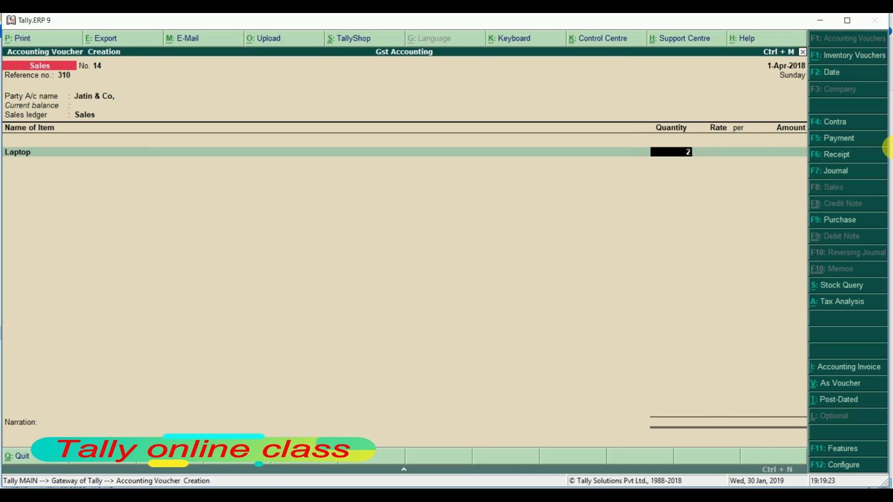
{"action": "type", "text": "0"}
{"action": "key", "text": "Return"}
{"action": "key", "text": "Return"}
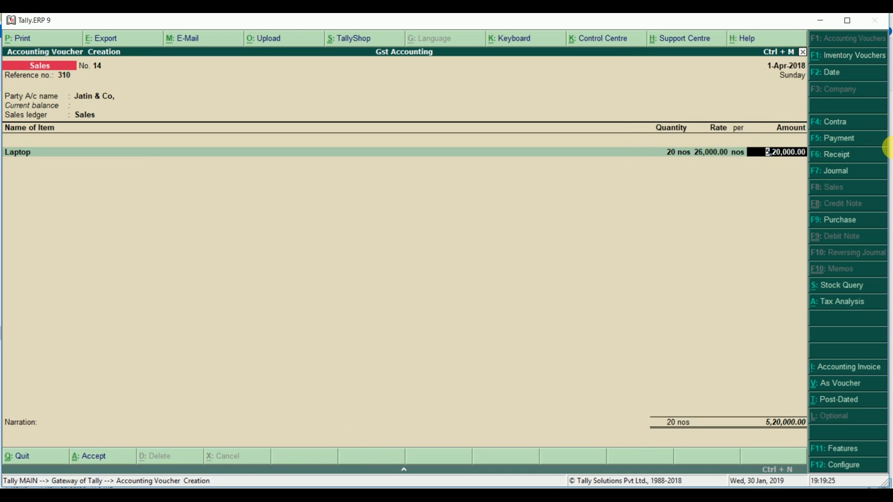
{"action": "key", "text": "Return"}
{"action": "key", "text": "Return"}
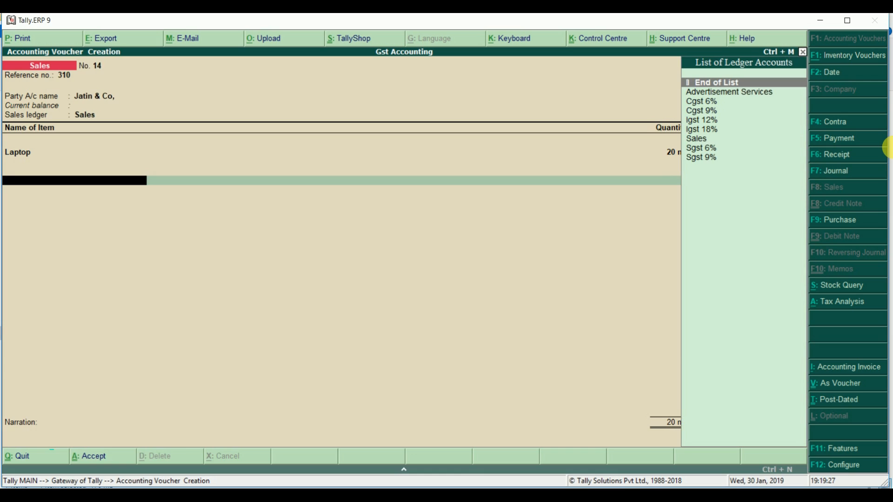
Add the Cgst 9% and Sgst 9% tax ledgers below the Laptop item.
{"action": "type", "text": "Cg"}
{"action": "key", "text": "Down"}
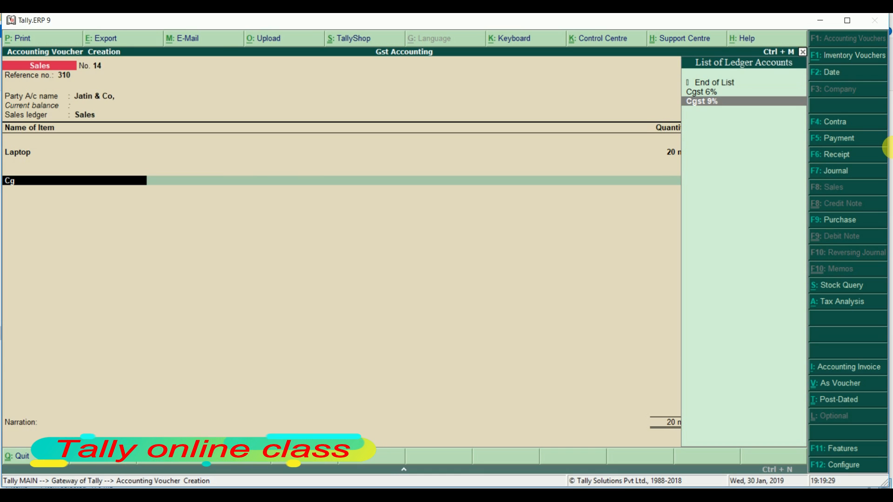
{"action": "key", "text": "Return"}
{"action": "key", "text": "Return"}
{"action": "type", "text": "Sg"}
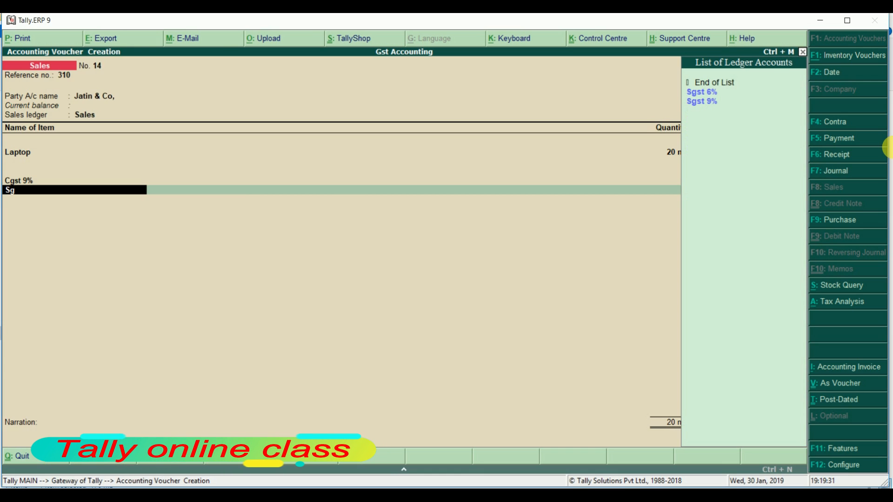
{"action": "key", "text": "Down"}
{"action": "key", "text": "Return"}
{"action": "key", "text": "Return"}
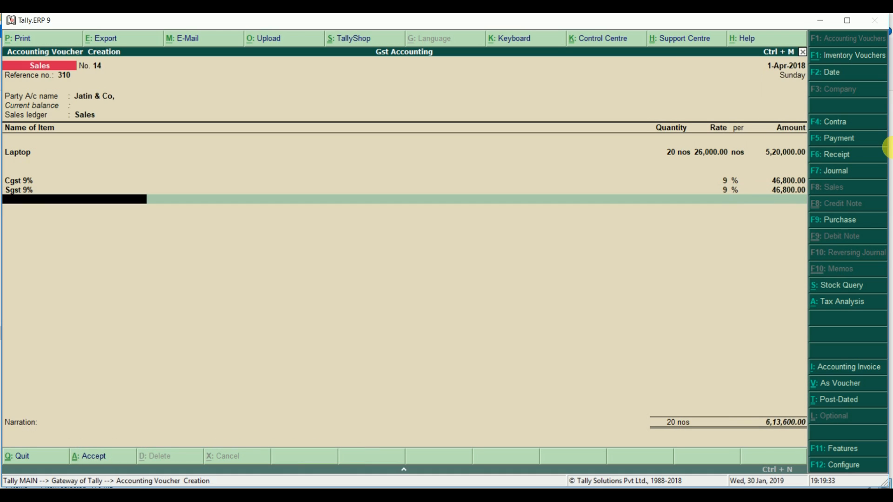
Finish the tax entries, leave the narration blank and save the sales voucher.
{"action": "key", "text": "Return"}
{"action": "key", "text": "Return"}
{"action": "key", "text": "Return"}
{"action": "key", "text": "Return"}
{"action": "key", "text": "Return"}
{"action": "key", "text": "Return"}
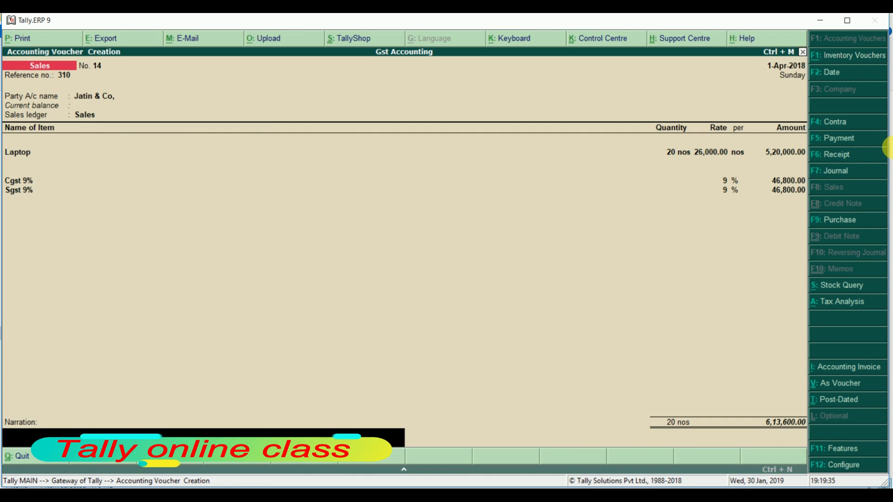
{"action": "key", "text": "Return"}
{"action": "key", "text": "Return"}
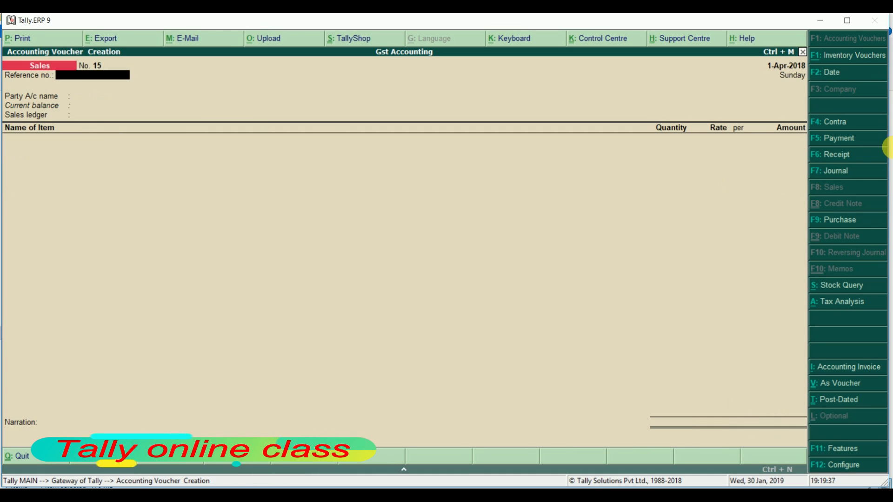
Leave voucher entry and display the GSTR-1 report from the GST statutory reports.
{"action": "key", "text": "Escape"}
{"action": "key", "text": "Return"}
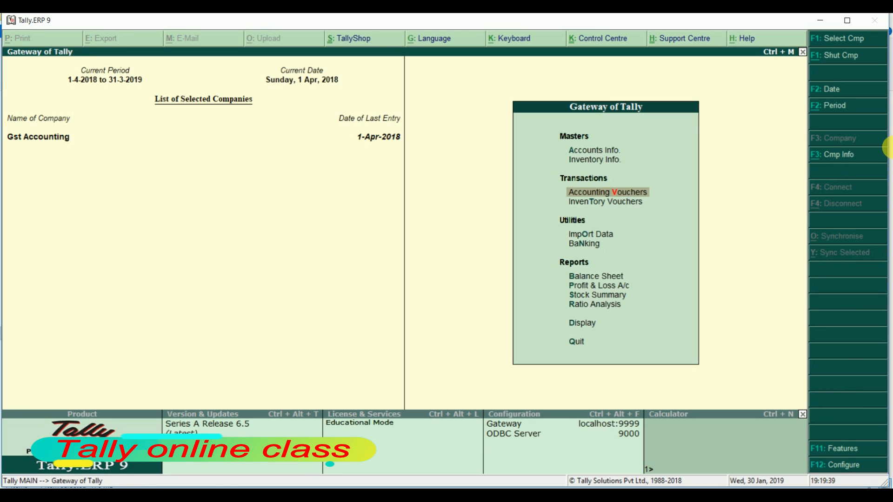
{"action": "key", "text": "d"}
{"action": "key", "text": "Down"}
{"action": "key", "text": "Down"}
{"action": "key", "text": "Down"}
{"action": "key", "text": "Down"}
{"action": "key", "text": "Down"}
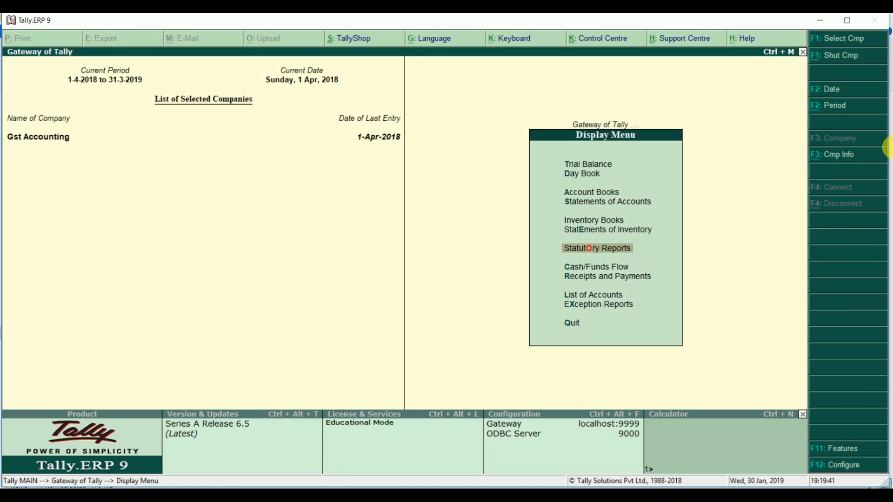
{"action": "key", "text": "Up"}
{"action": "key", "text": "Return"}
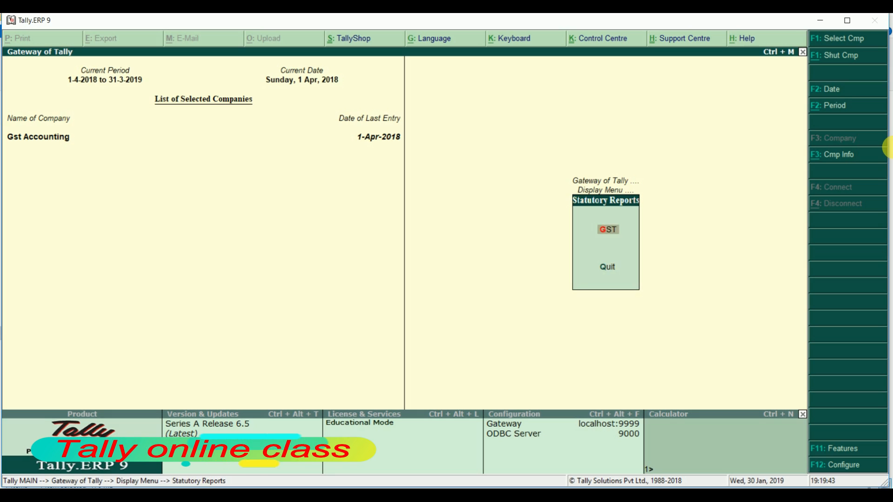
{"action": "key", "text": "Return"}
{"action": "key", "text": "Return"}
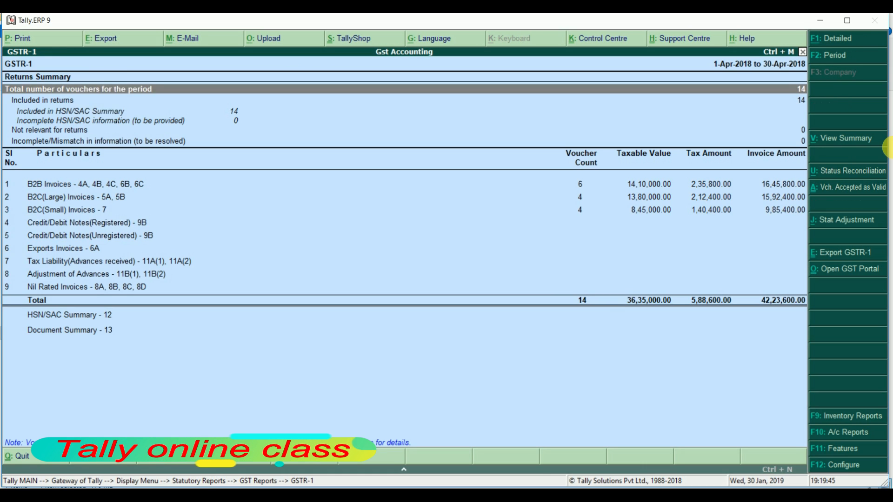
Open the B2C(Small) Invoices - 7 section of GSTR-1 to examine its breakdown by state and tax rate.
{"action": "key", "text": "Down"}
{"action": "key", "text": "Down"}
{"action": "key", "text": "Down"}
{"action": "key", "text": "Down"}
{"action": "key", "text": "Down"}
{"action": "key", "text": "Down"}
{"action": "key", "text": "Down"}
{"action": "key", "text": "Down"}
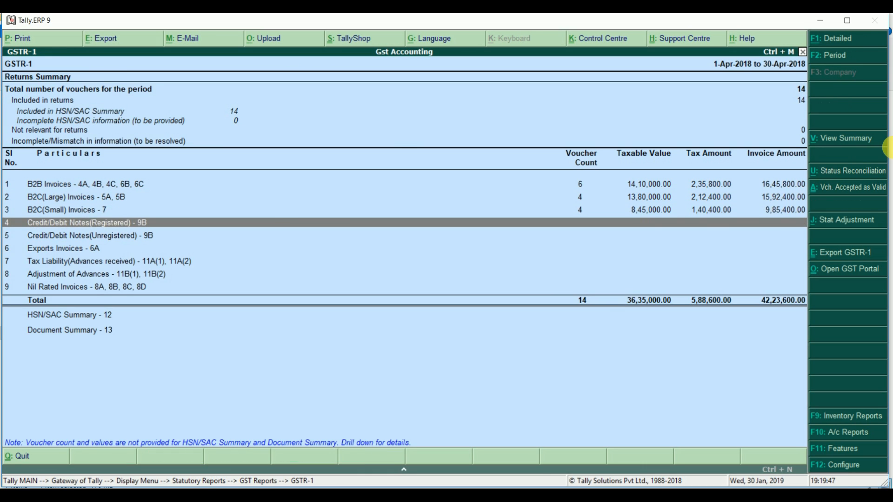
{"action": "key", "text": "Up"}
{"action": "key", "text": "Return"}
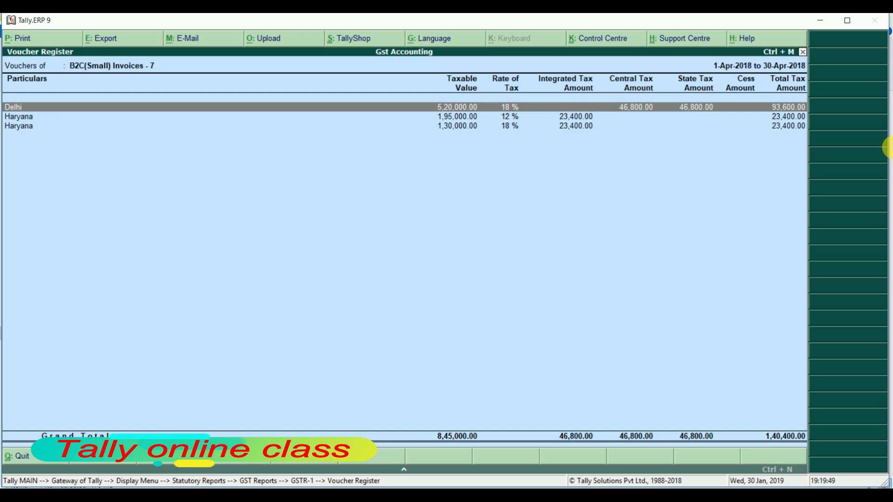
Drill down through the Delhi 18 % row to its sales voucher.
{"action": "key", "text": "Down"}
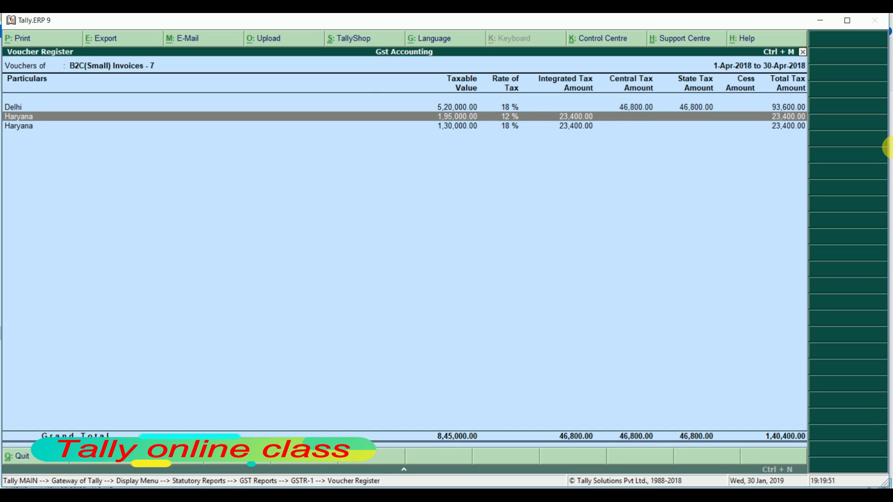
{"action": "key", "text": "Up"}
{"action": "key", "text": "Return"}
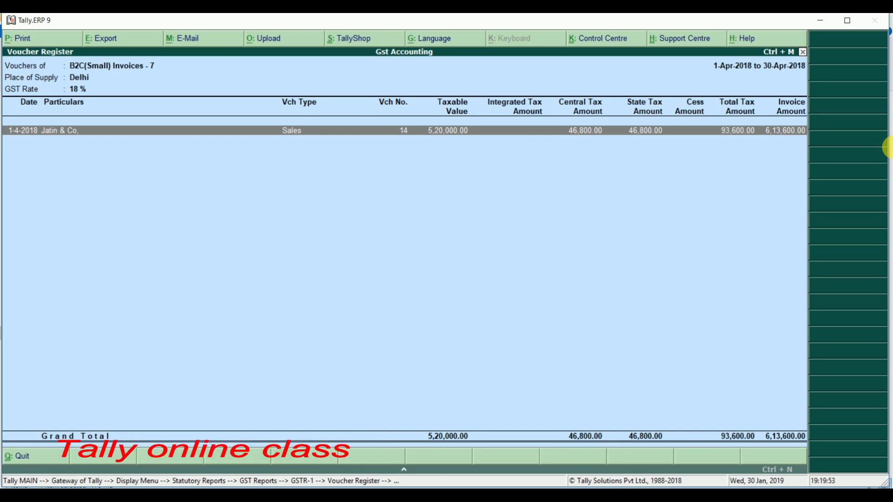
{"action": "key", "text": "Return"}
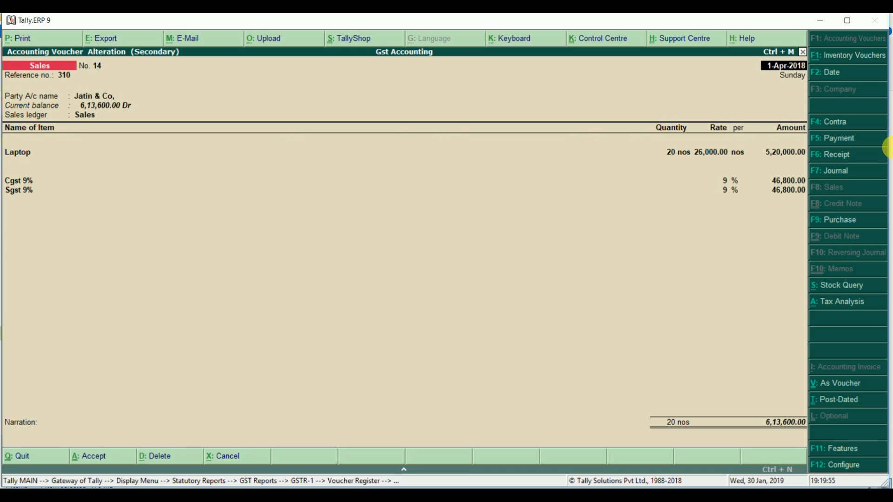
Open the voucher's party ledger to examine its registration type, quit without changes and return to the Gateway of Tally.
{"action": "key", "text": "Return"}
{"action": "key", "text": "Return"}
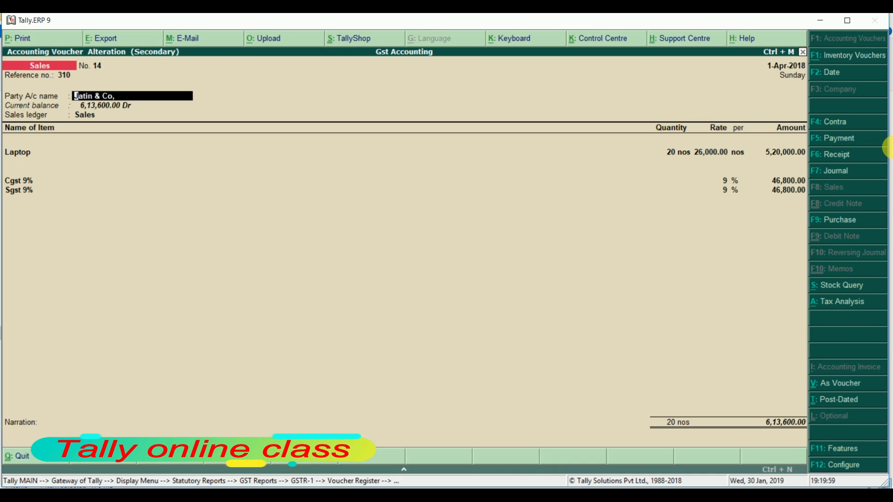
{"action": "key", "text": "ctrl+Return"}
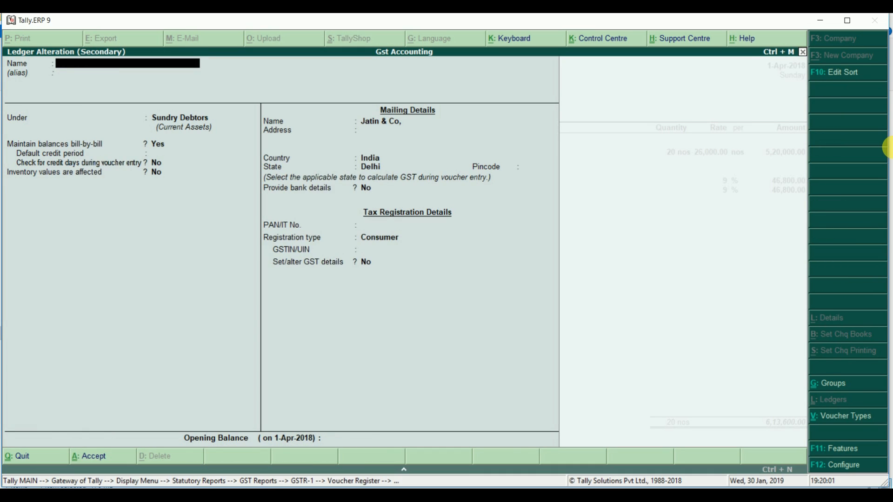
{"action": "key", "text": "Escape"}
{"action": "key", "text": "Return"}
{"action": "key", "text": "Escape"}
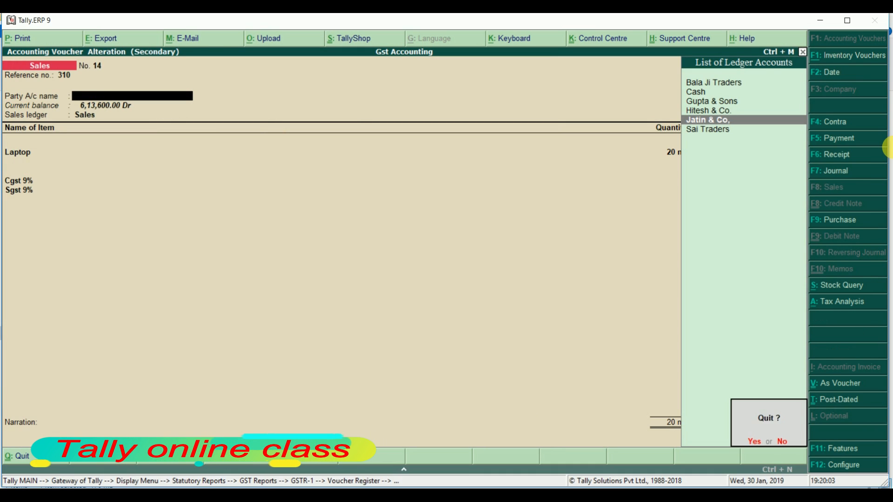
{"action": "key", "text": "Return"}
{"action": "key", "text": "Escape"}
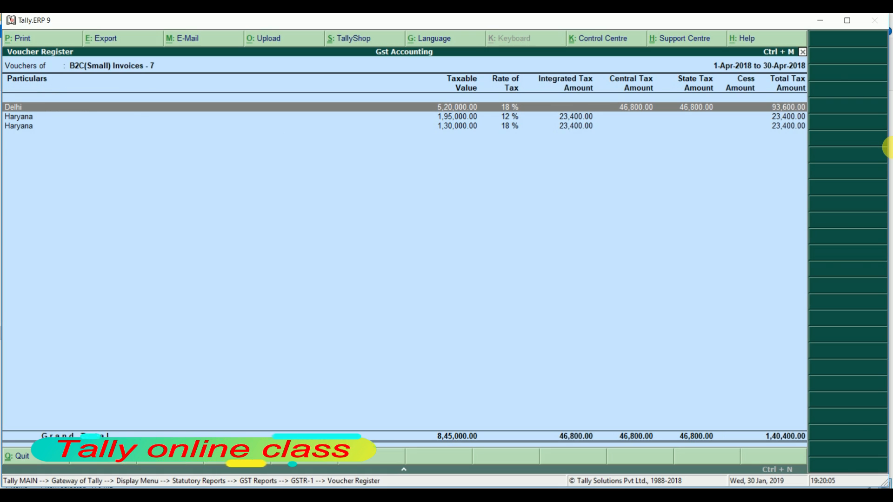
{"action": "key", "text": "Escape"}
{"action": "key", "text": "Escape"}
{"action": "key", "text": "Escape"}
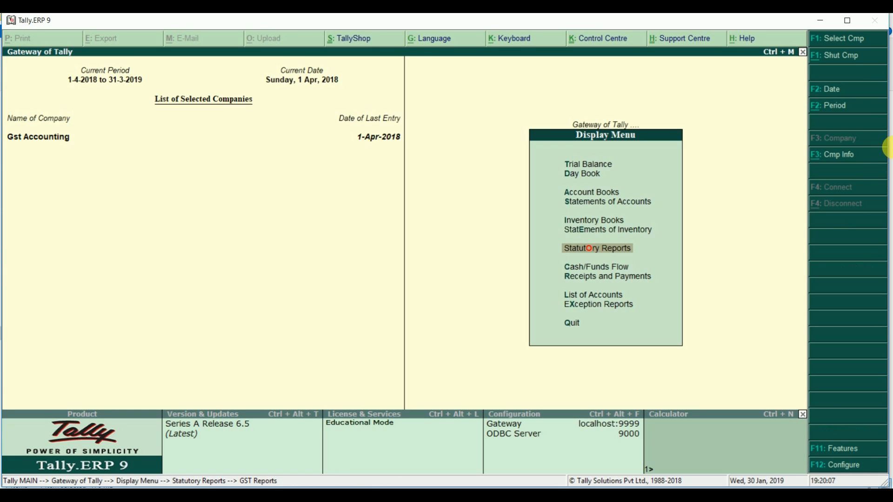
{"action": "key", "text": "Escape"}
Start a new sales voucher with reference number 311.
{"action": "key", "text": "Up"}
{"action": "key", "text": "Up"}
{"action": "key", "text": "Up"}
{"action": "key", "text": "Up"}
{"action": "key", "text": "Up"}
{"action": "key", "text": "Up"}
{"action": "key", "text": "Up"}
{"action": "key", "text": "Up"}
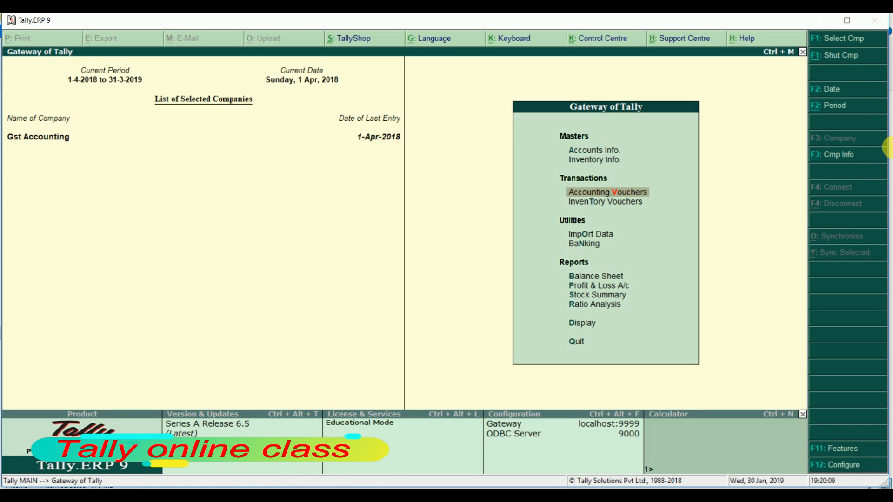
{"action": "key", "text": "Return"}
{"action": "type", "text": "31"}
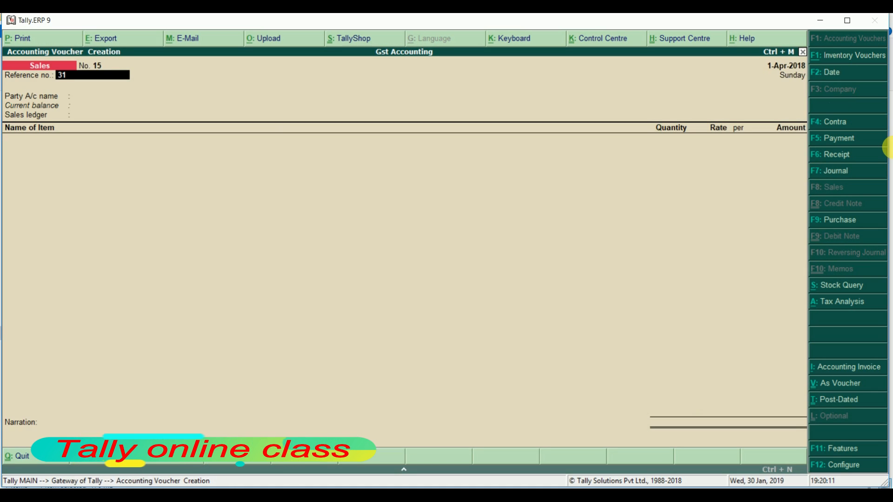
{"action": "type", "text": "1"}
{"action": "key", "text": "Return"}
{"action": "key", "text": "Return"}
{"action": "key", "text": "Escape"}
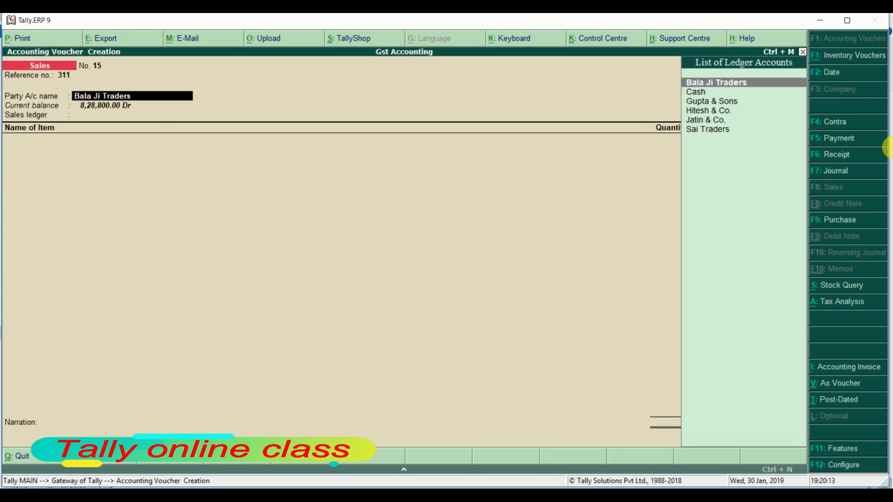
Create a party ledger named Pankaj & Co. under Sundry Debtors with bill-by-bill balances, a blank address and country India.
{"action": "key", "text": "alt+c"}
{"action": "type", "text": "Pankaj & Co."}
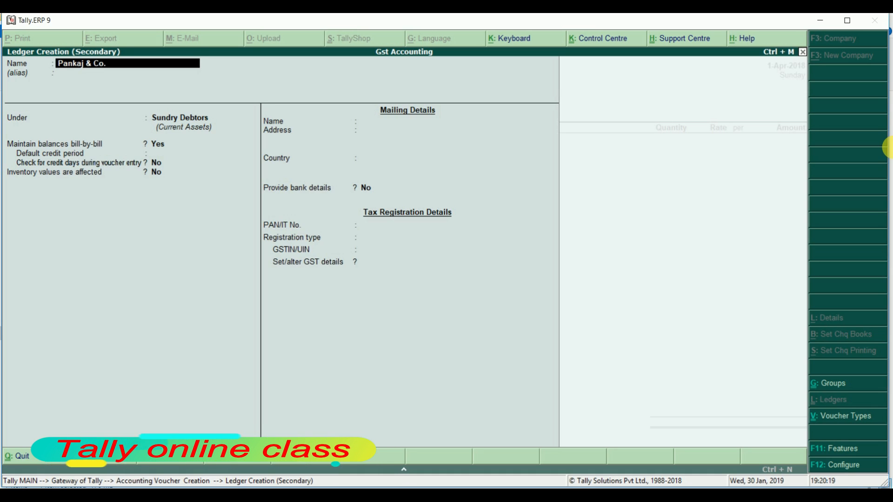
{"action": "key", "text": "Return"}
{"action": "key", "text": "Return"}
{"action": "key", "text": "Return"}
{"action": "key", "text": "Return"}
{"action": "key", "text": "Return"}
{"action": "key", "text": "Return"}
{"action": "key", "text": "Return"}
{"action": "key", "text": "Return"}
{"action": "key", "text": "Return"}
{"action": "key", "text": "Return"}
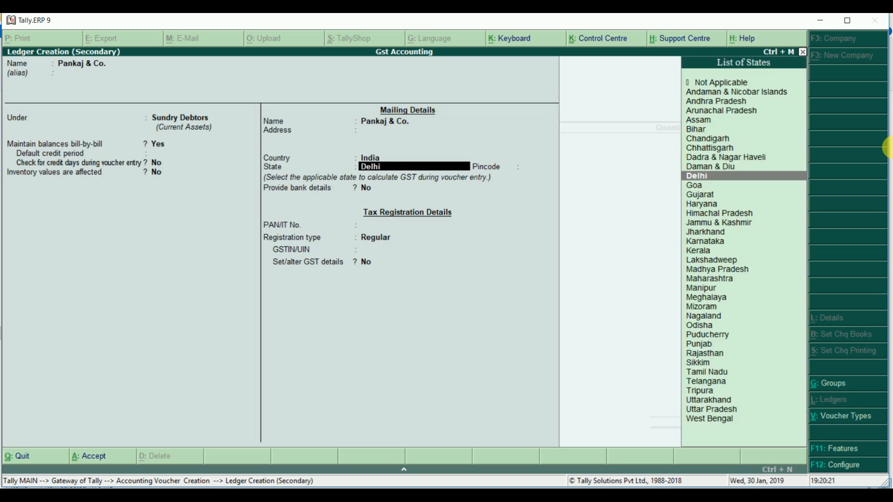
Keep Delhi as the ledger's state, set the registration type to Unregistered, leave GST details at No and save the ledger.
{"action": "key", "text": "Return"}
{"action": "key", "text": "Return"}
{"action": "key", "text": "Return"}
{"action": "key", "text": "Return"}
{"action": "key", "text": "Down"}
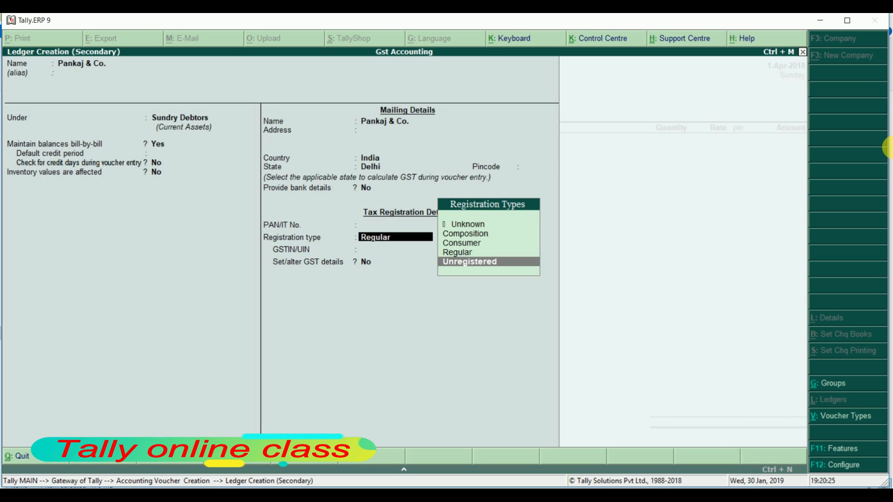
{"action": "key", "text": "Return"}
{"action": "key", "text": "Return"}
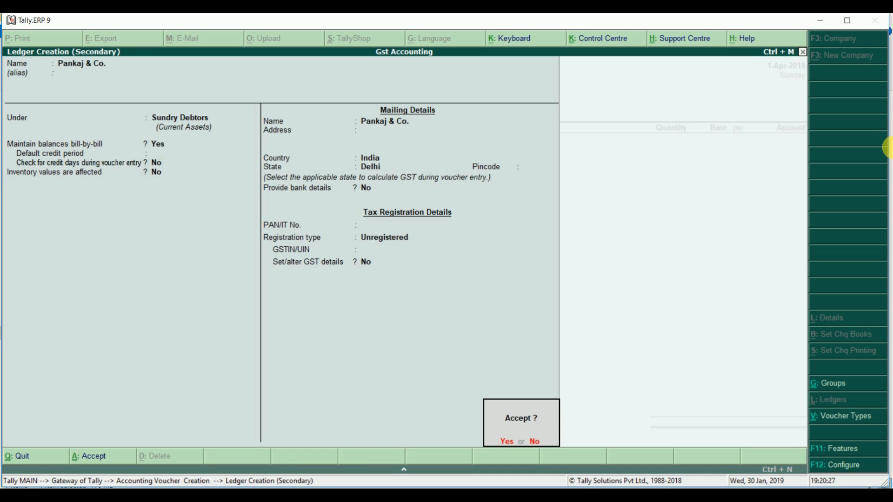
{"action": "key", "text": "Return"}
Leave the despatch and order details blank, accept the party details and select the Sales ledger.
{"action": "key", "text": "Return"}
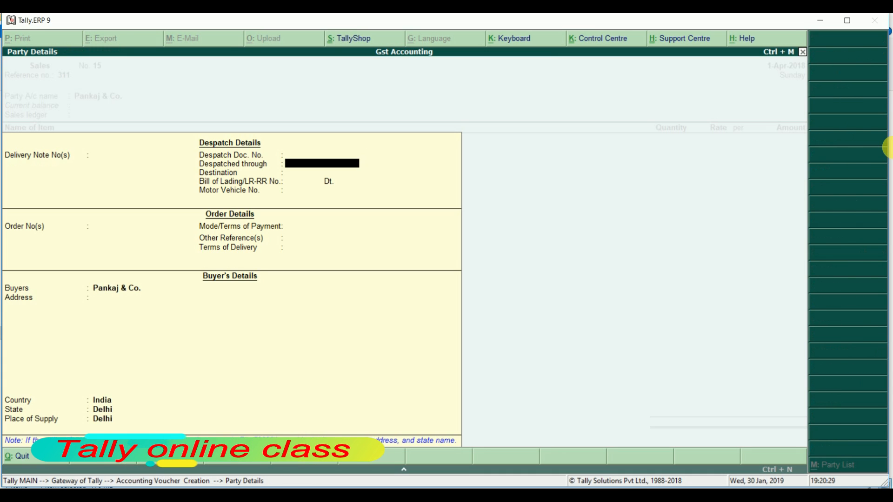
{"action": "key", "text": "ctrl+a"}
{"action": "key", "text": "Return"}
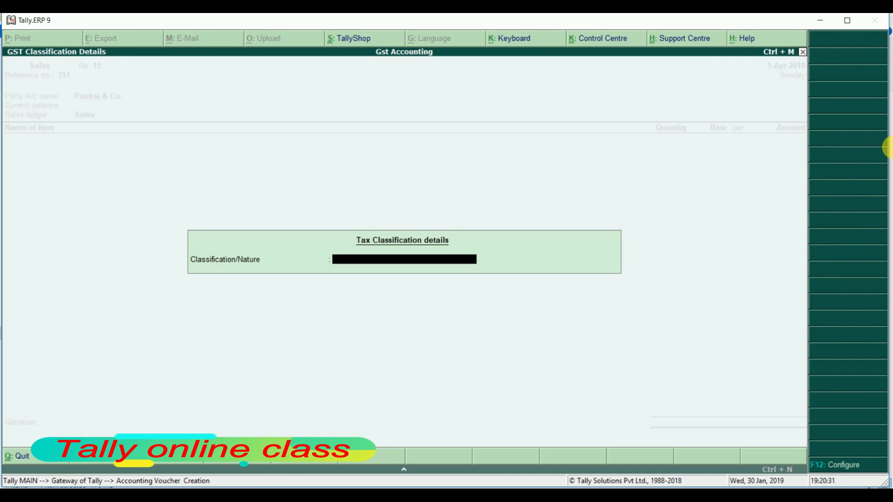
{"action": "key", "text": "Return"}
Add 12 nos of Mobile at the rate of 15,000 to the voucher.
{"action": "key", "text": "Return"}
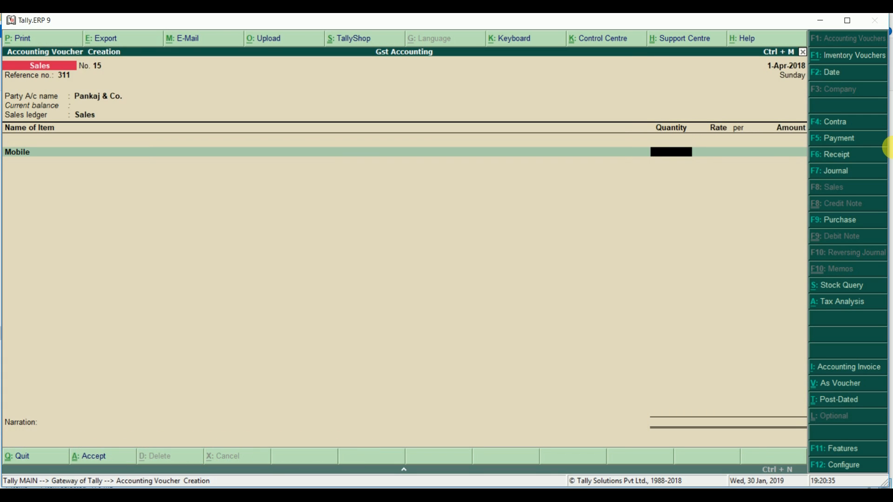
{"action": "type", "text": "8"}
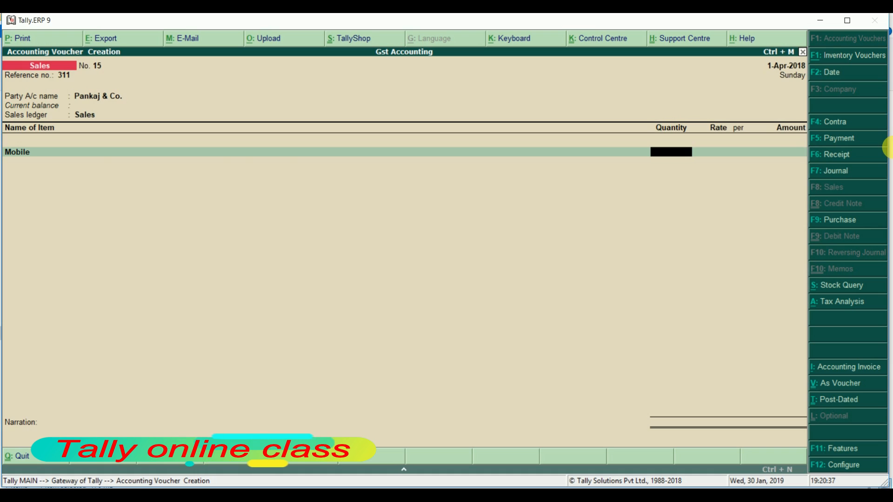
{"action": "type", "text": "12"}
{"action": "key", "text": "Return"}
{"action": "key", "text": "Return"}
{"action": "key", "text": "Return"}
{"action": "key", "text": "Return"}
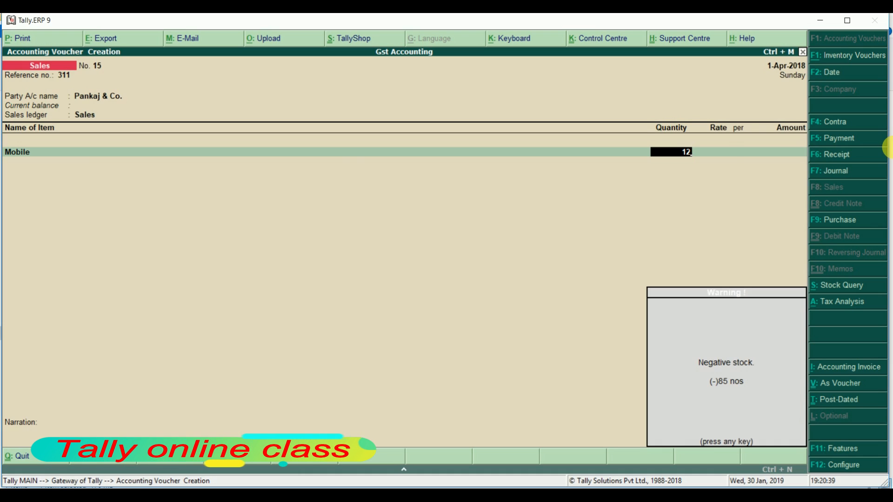
{"action": "key", "text": "Return"}
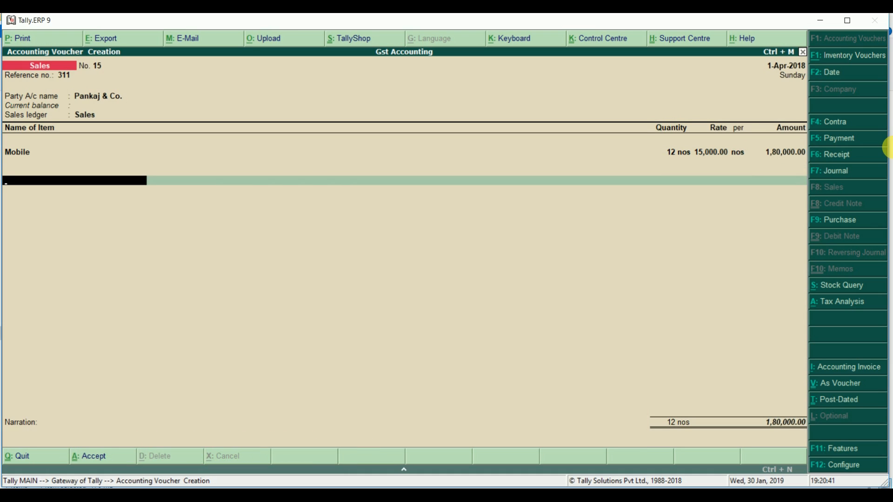
{"action": "key", "text": "Return"}
{"action": "key", "text": "Down"}
{"action": "key", "text": "Down"}
{"action": "key", "text": "Return"}
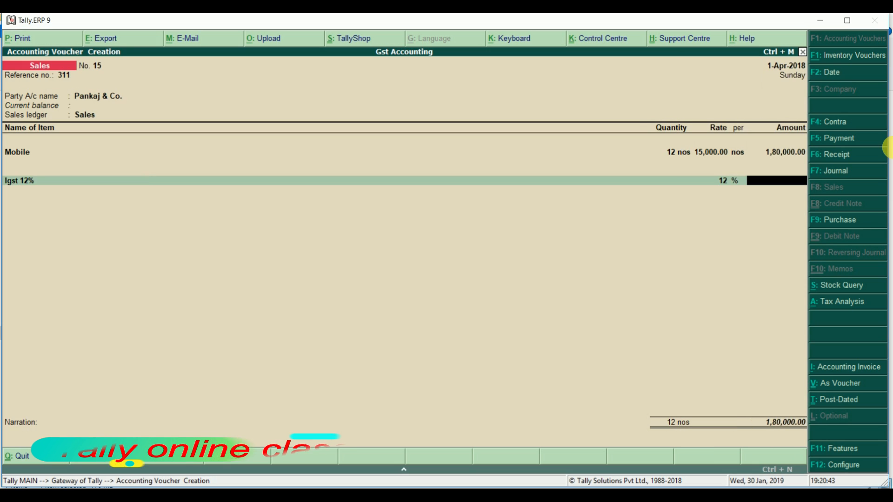
{"action": "key", "text": "BackSpace"}
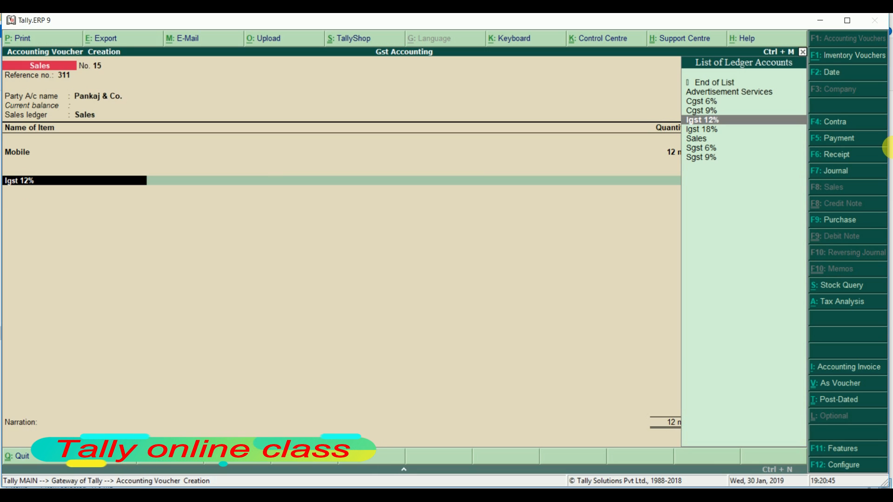
Add the Cgst 6% and Sgst 6% tax ledgers to the Pankaj & Co. sales voucher.
{"action": "key", "text": "Up"}
{"action": "key", "text": "Up"}
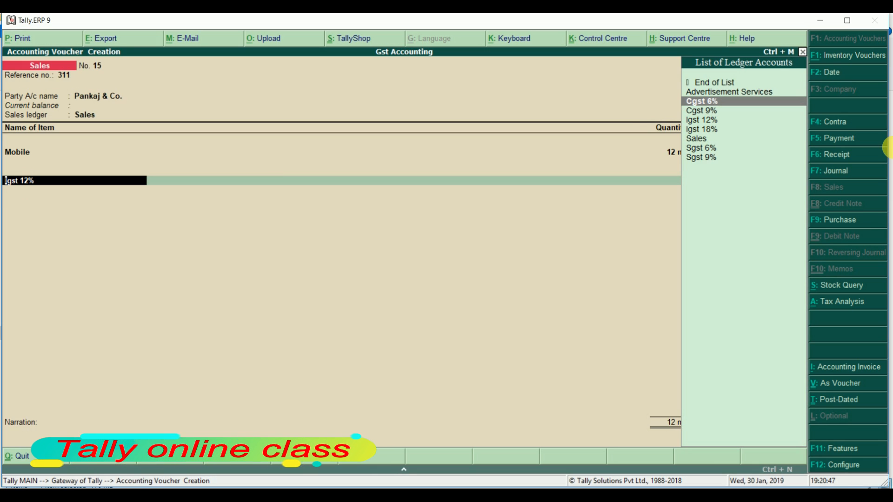
{"action": "key", "text": "Return"}
{"action": "type", "text": "Sg"}
{"action": "key", "text": "Return"}
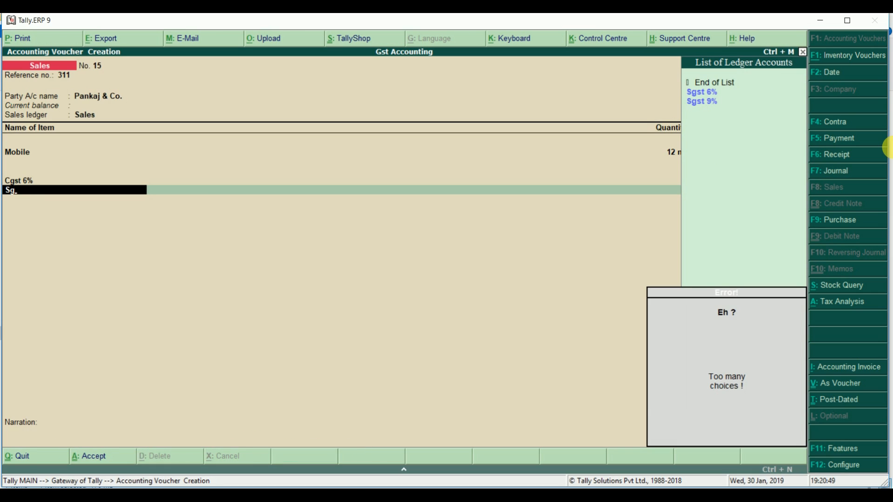
{"action": "key", "text": "Down"}
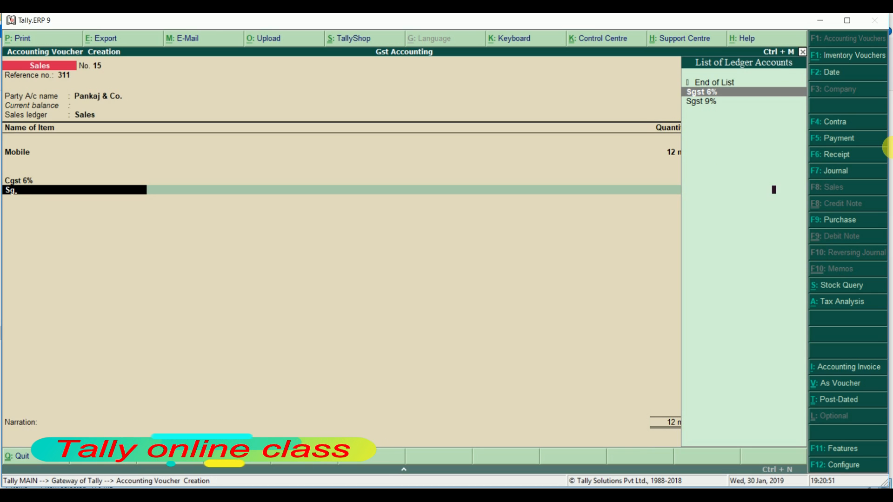
{"action": "key", "text": "Return"}
{"action": "key", "text": "Return"}
{"action": "key", "text": "Return"}
Keep the bill as a new reference without a due date, leave the narration blank and save the voucher.
{"action": "key", "text": "Return"}
{"action": "key", "text": "Return"}
{"action": "key", "text": "Return"}
{"action": "key", "text": "Return"}
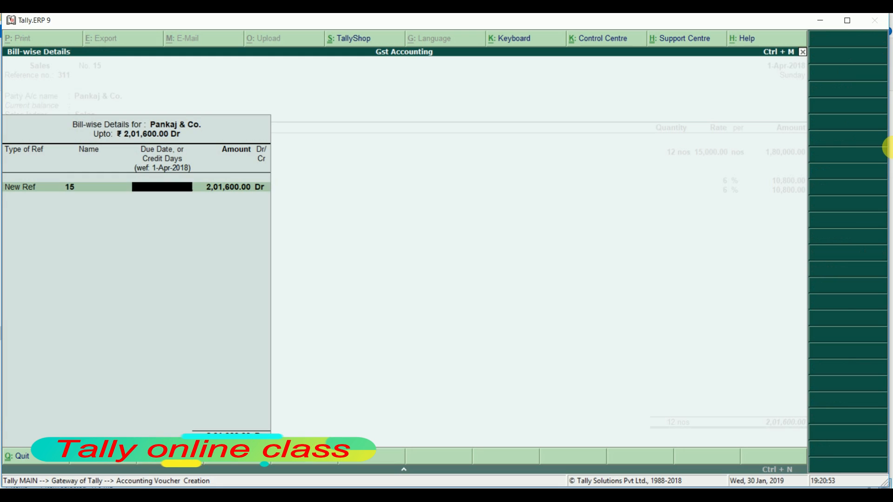
{"action": "key", "text": "Return"}
{"action": "key", "text": "Return"}
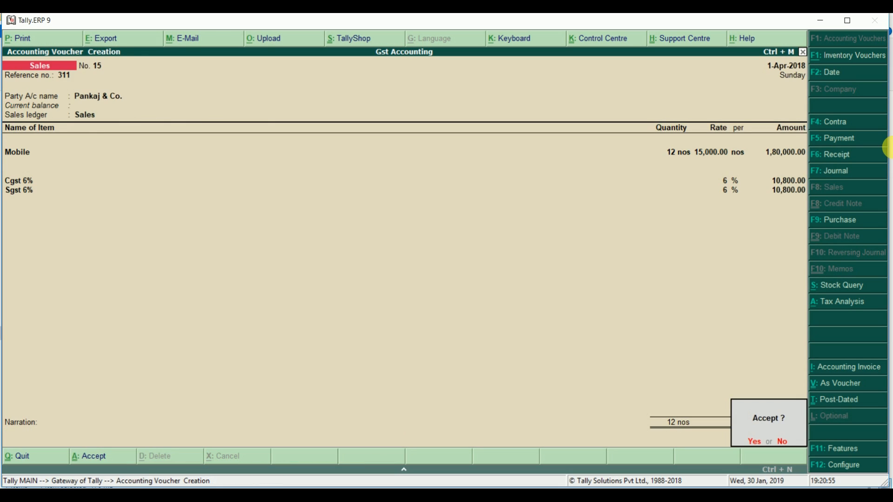
{"action": "key", "text": "Return"}
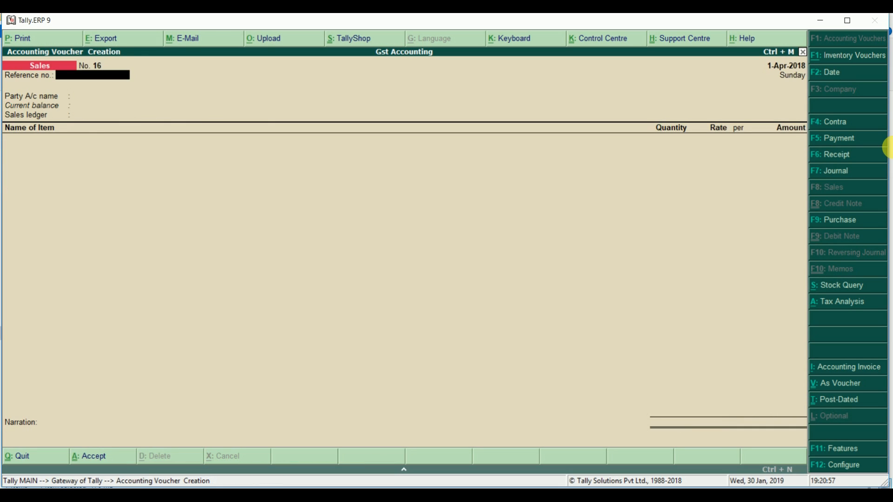
Leave voucher entry and open the GSTR-1 report from the GST statutory reports.
{"action": "key", "text": "Escape"}
{"action": "key", "text": "Return"}
{"action": "key", "text": "d"}
{"action": "key", "text": "u"}
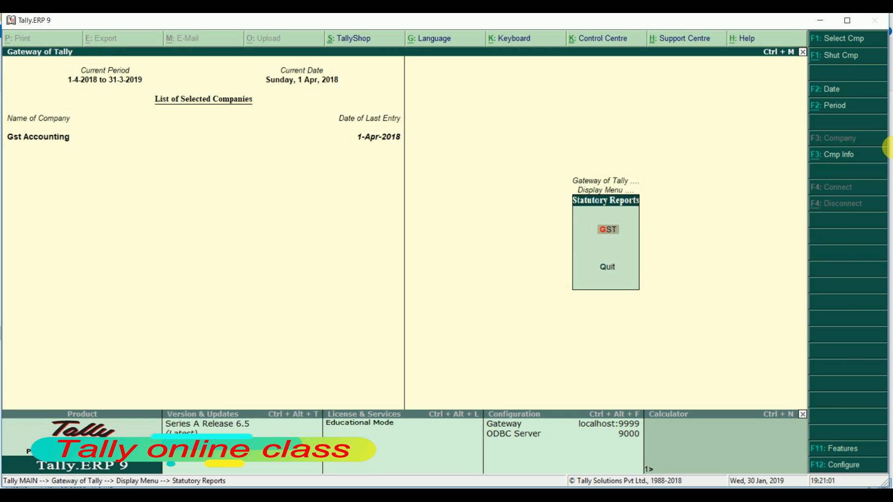
{"action": "key", "text": "g"}
{"action": "key", "text": "Down"}
{"action": "key", "text": "Up"}
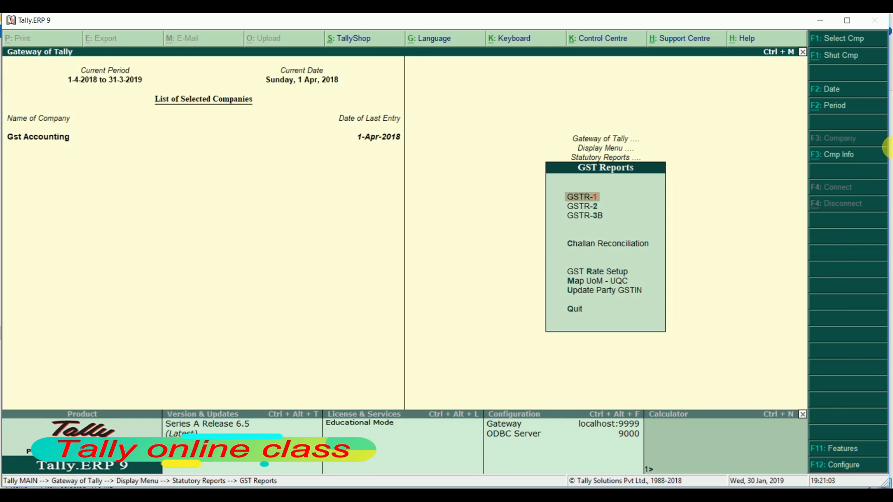
{"action": "key", "text": "Return"}
Examine the B2C(Small) Invoices by state and tax rate, including the Delhi 12% vouchers, and close the reports.
{"action": "key", "text": "Down"}
{"action": "key", "text": "Down"}
{"action": "key", "text": "Down"}
{"action": "key", "text": "Down"}
{"action": "key", "text": "Down"}
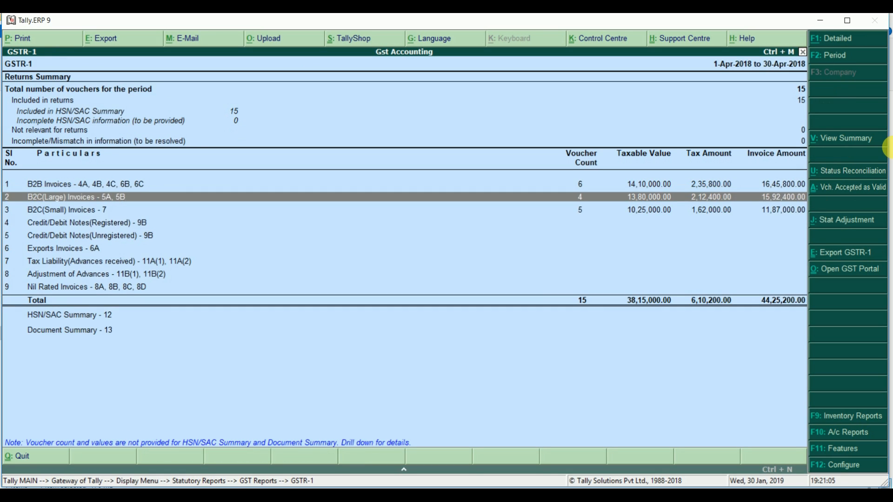
{"action": "key", "text": "Return"}
{"action": "key", "text": "Down"}
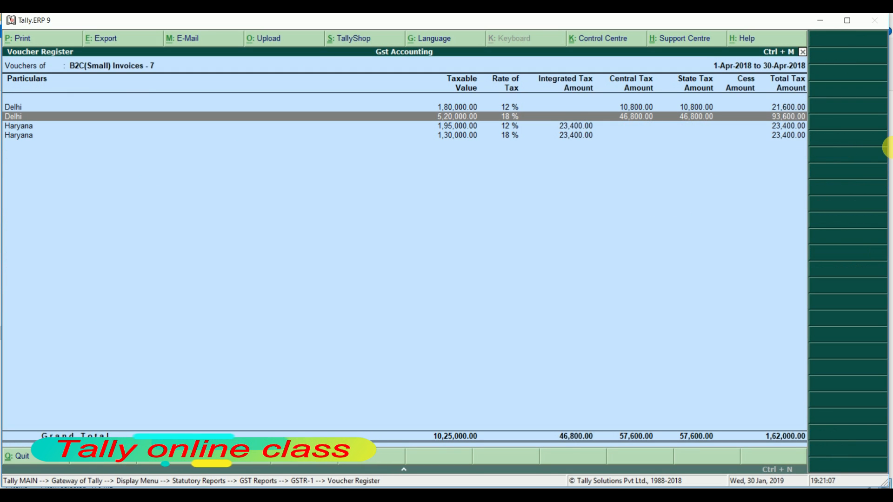
{"action": "key", "text": "Up"}
{"action": "key", "text": "Down"}
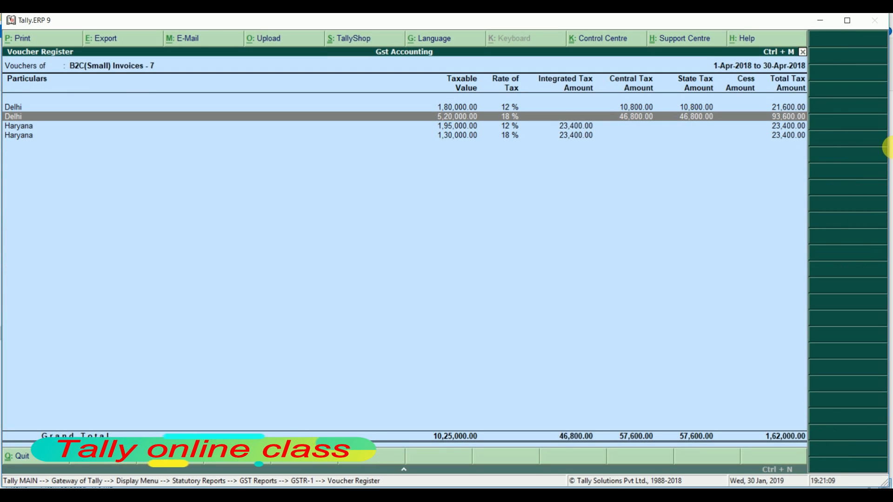
{"action": "key", "text": "Up"}
{"action": "key", "text": "Return"}
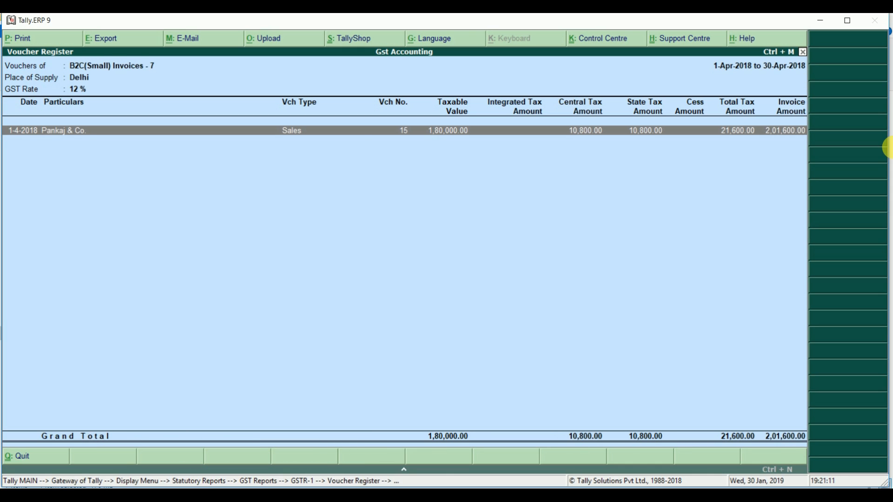
{"action": "key", "text": "Escape"}
{"action": "key", "text": "Escape"}
{"action": "key", "text": "Escape"}
{"action": "key", "text": "Escape"}
{"action": "key", "text": "Escape"}
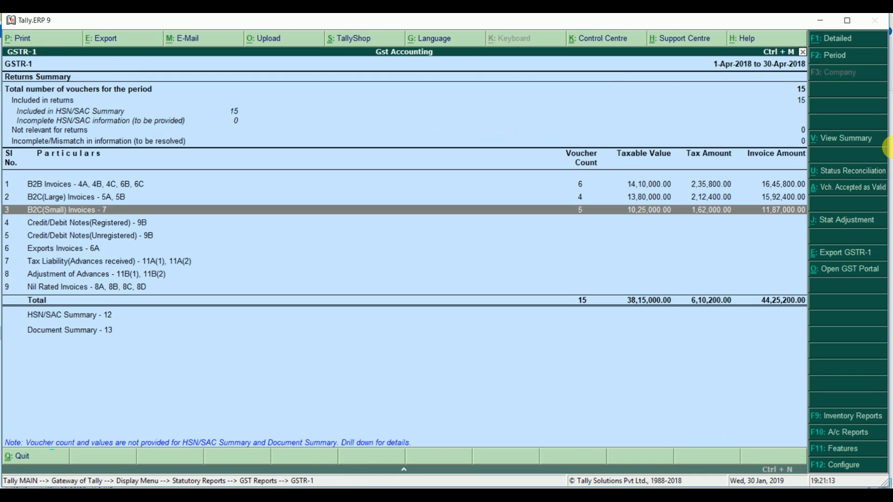
{"action": "key", "text": "Escape"}
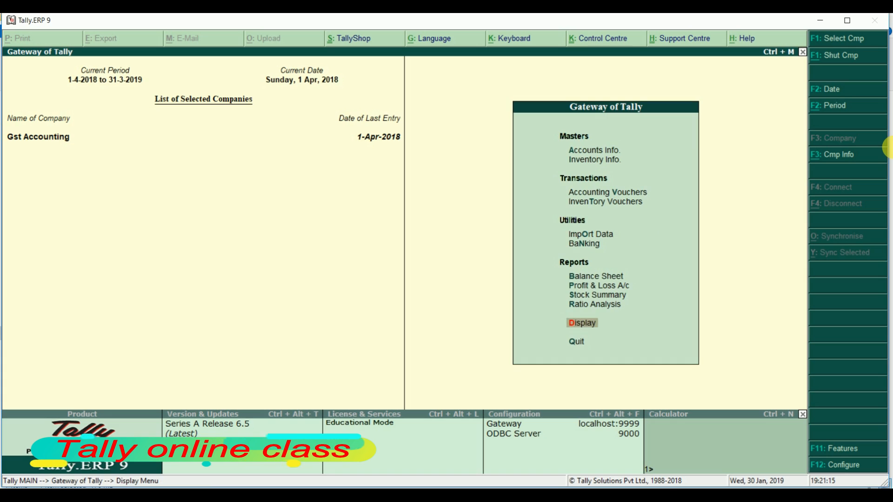
Start a new sales voucher with reference number 312.
{"action": "key", "text": "Up"}
{"action": "key", "text": "Up"}
{"action": "key", "text": "Up"}
{"action": "key", "text": "Up"}
{"action": "key", "text": "Up"}
{"action": "key", "text": "Up"}
{"action": "key", "text": "Up"}
{"action": "key", "text": "Up"}
{"action": "key", "text": "Return"}
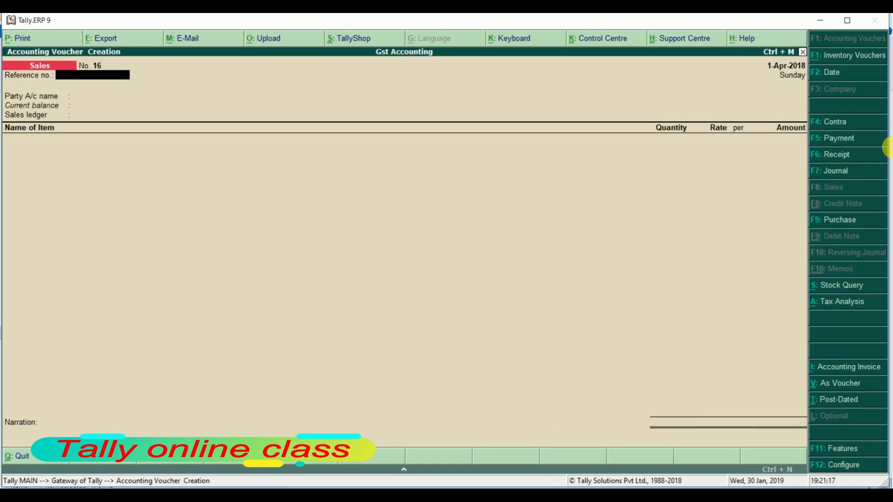
{"action": "type", "text": "312"}
{"action": "key", "text": "Return"}
Choose Cash as the party account of the sales voucher.
{"action": "key", "text": "Down"}
{"action": "key", "text": "Down"}
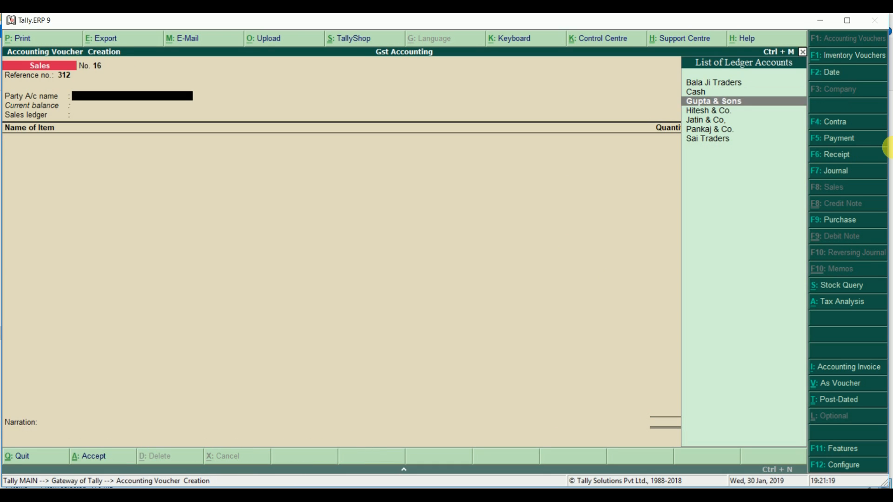
{"action": "key", "text": "Down"}
{"action": "key", "text": "Up"}
{"action": "key", "text": "Up"}
{"action": "key", "text": "Down"}
{"action": "key", "text": "Down"}
{"action": "key", "text": "Down"}
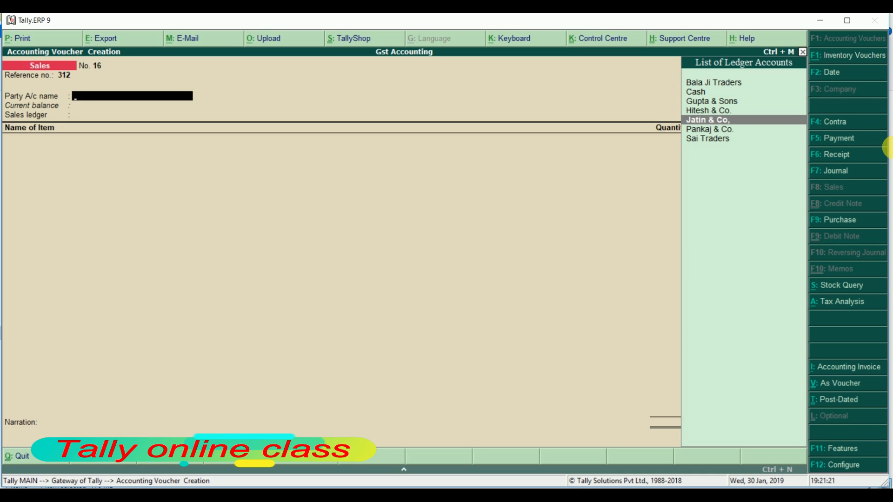
{"action": "key", "text": "Up"}
{"action": "key", "text": "Up"}
{"action": "key", "text": "Up"}
{"action": "key", "text": "Return"}
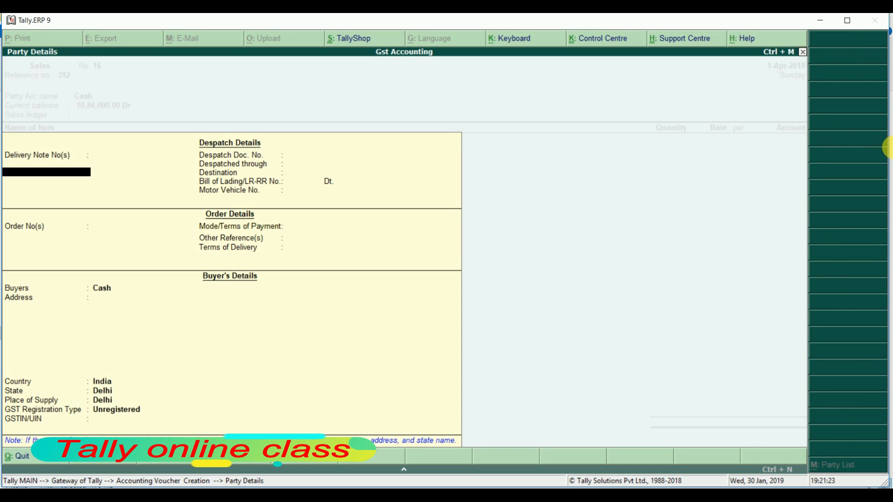
Leave the despatch and order details of the cash sale blank.
{"action": "key", "text": "Return"}
{"action": "key", "text": "Return"}
{"action": "key", "text": "Return"}
{"action": "key", "text": "Return"}
{"action": "key", "text": "Return"}
{"action": "key", "text": "Return"}
{"action": "key", "text": "Return"}
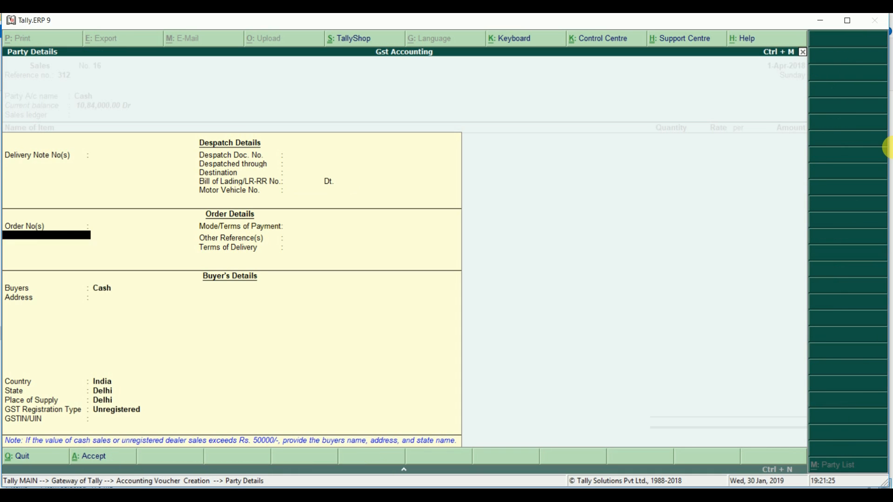
{"action": "key", "text": "Return"}
{"action": "key", "text": "Return"}
{"action": "key", "text": "Return"}
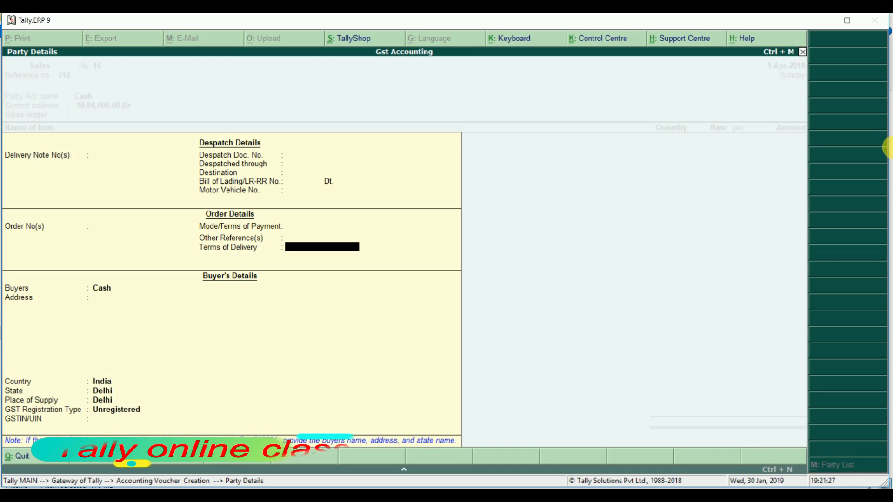
{"action": "key", "text": "Return"}
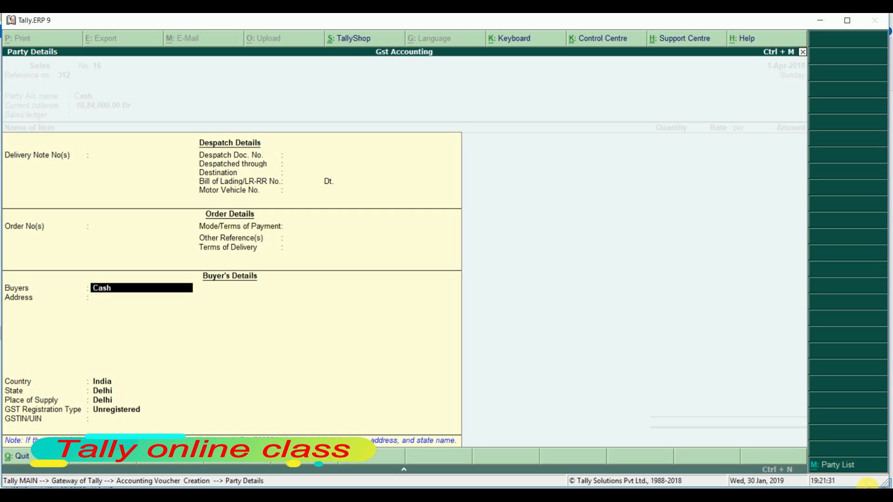
Replace the buyer Cash with Jatin & Co. chosen from the party list.
{"action": "left_click", "coordinate": [843, 464]}
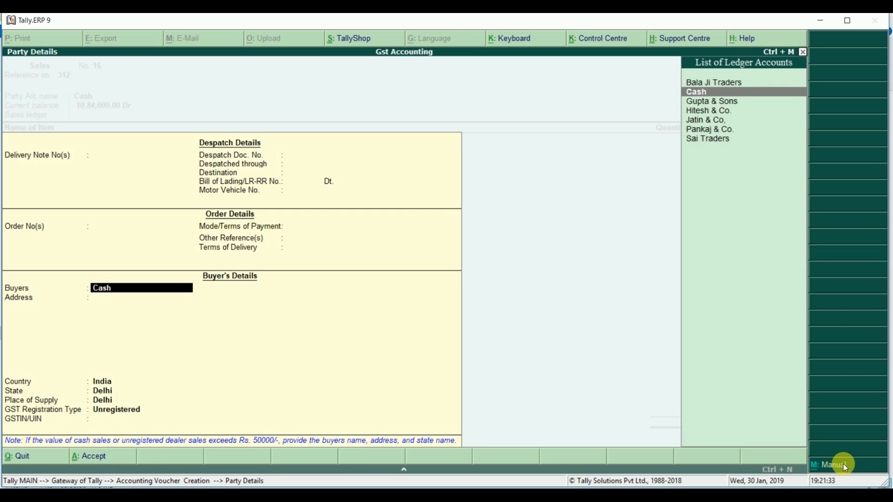
{"action": "key", "text": "Down"}
{"action": "key", "text": "Down"}
{"action": "key", "text": "Down"}
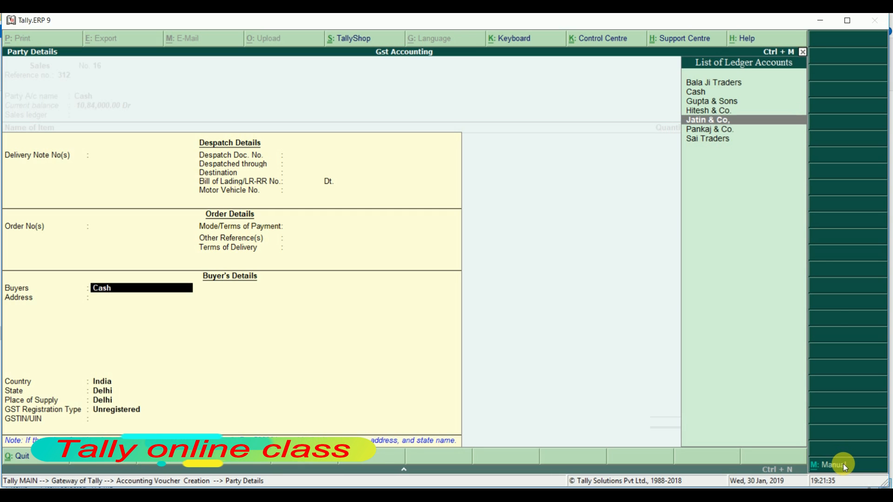
{"action": "key", "text": "Return"}
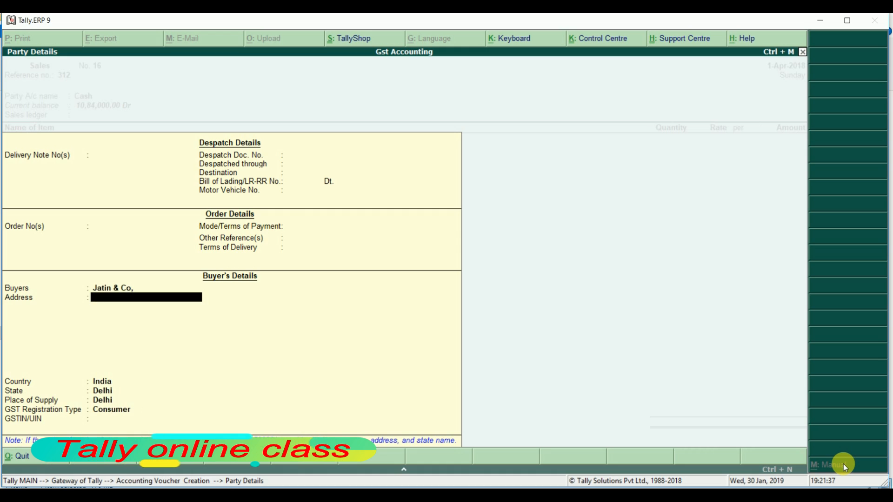
Accept the buyer's remaining details and select the Sales ledger with the default tax classification.
{"action": "key", "text": "Return"}
{"action": "key", "text": "Return"}
{"action": "key", "text": "Return"}
{"action": "key", "text": "Return"}
{"action": "key", "text": "Return"}
{"action": "key", "text": "Return"}
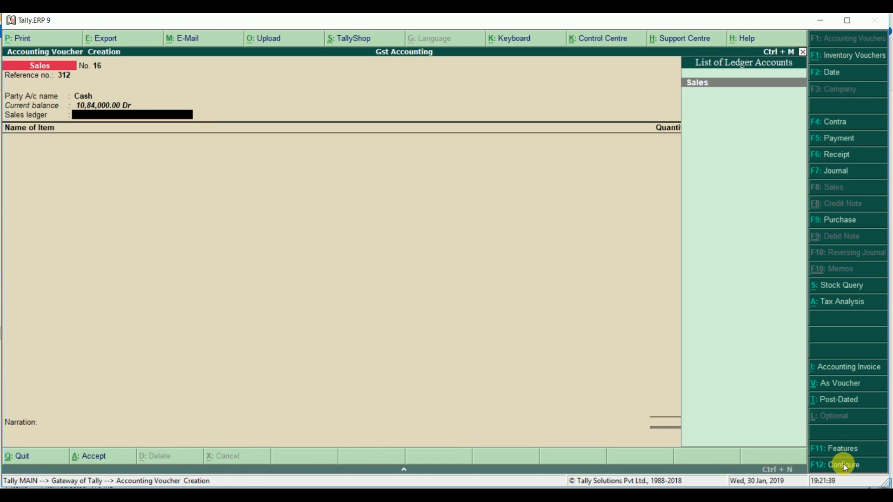
{"action": "key", "text": "Return"}
{"action": "key", "text": "Escape"}
{"action": "key", "text": "Return"}
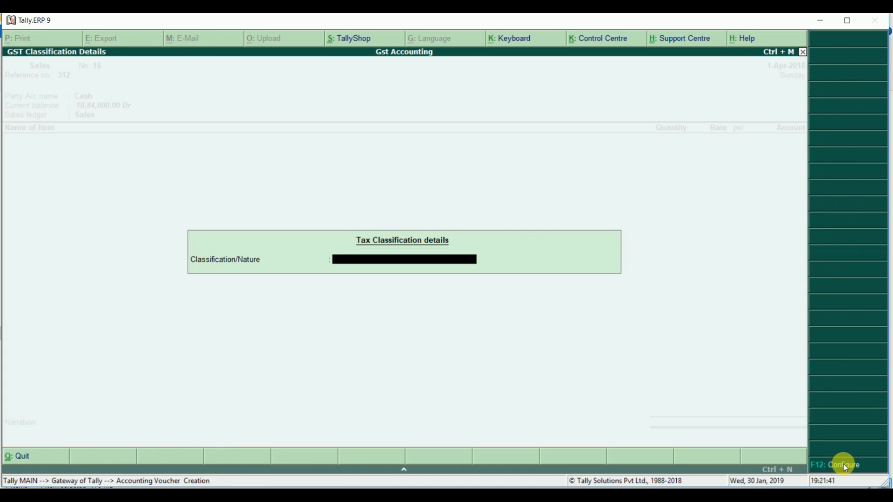
{"action": "key", "text": "Return"}
Add 13 nos of Mobile at the rate of 15,000 and end the item list.
{"action": "type", "text": "M"}
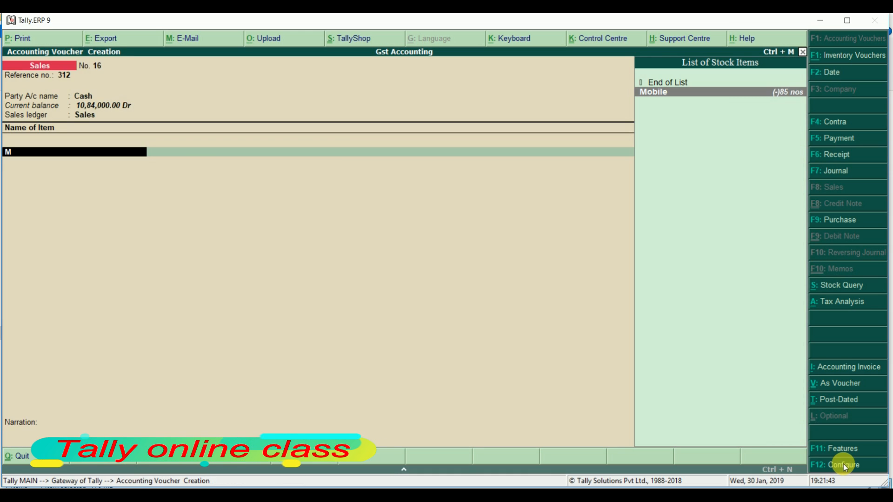
{"action": "key", "text": "Return"}
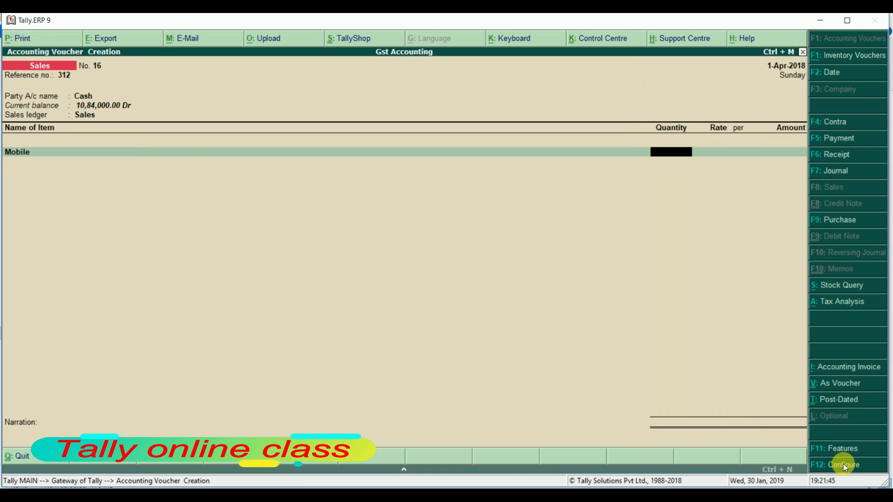
{"action": "type", "text": "13"}
{"action": "key", "text": "Return"}
{"action": "key", "text": "Return"}
{"action": "key", "text": "Return"}
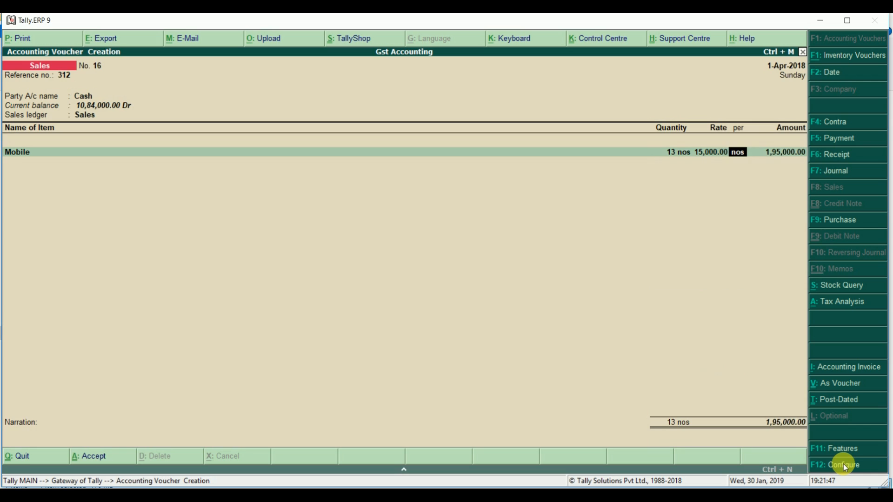
{"action": "key", "text": "Return"}
{"action": "key", "text": "Return"}
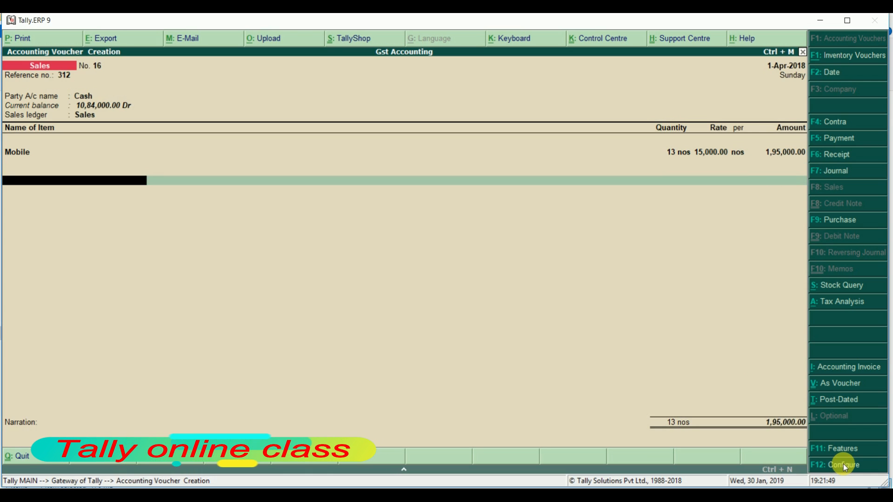
Add the Cgst 6% and Sgst 6% tax ledgers to the cash sales voucher.
{"action": "type", "text": "O"}
{"action": "key", "text": "BackSpace"}
{"action": "type", "text": "Cg"}
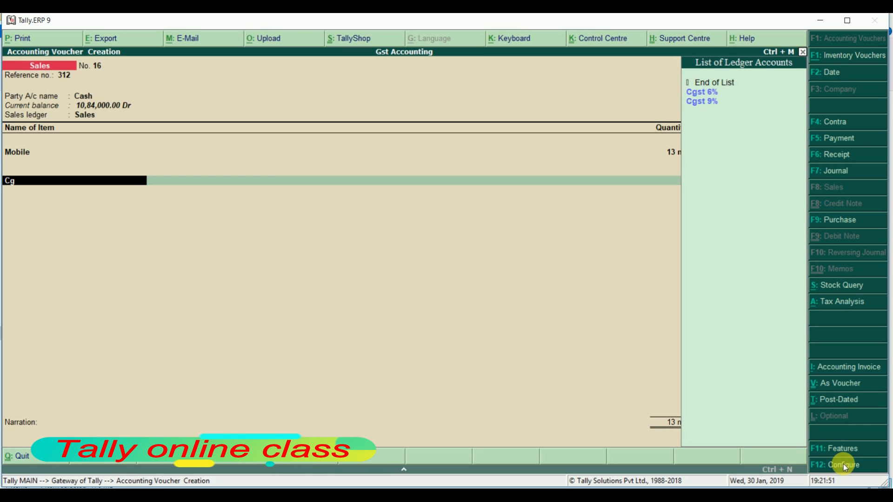
{"action": "key", "text": "Return"}
{"action": "key", "text": "Return"}
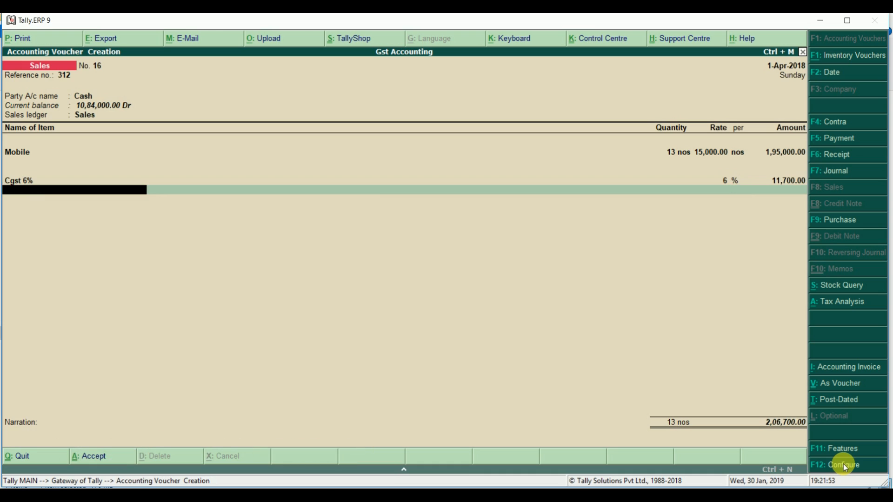
{"action": "type", "text": "Sg"}
{"action": "key", "text": "Return"}
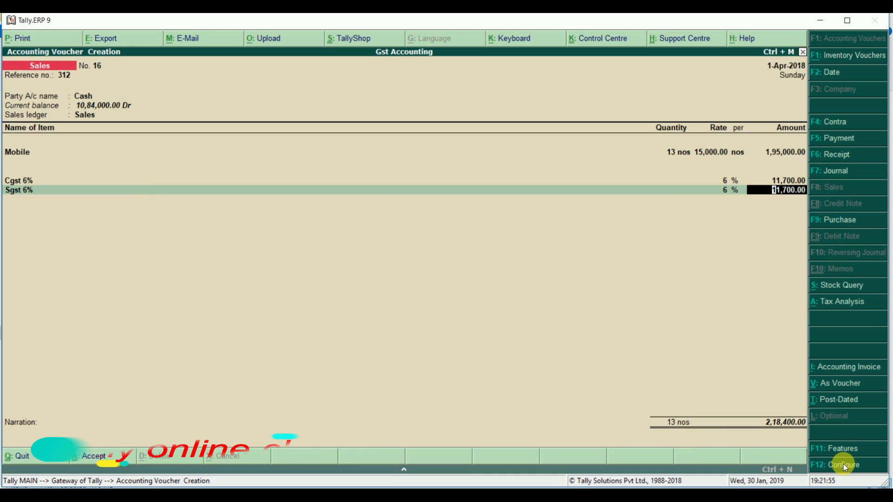
{"action": "key", "text": "Return"}
Leave the narration blank, save the cash sales voucher and exit voucher entry.
{"action": "key", "text": "Return"}
{"action": "key", "text": "Return"}
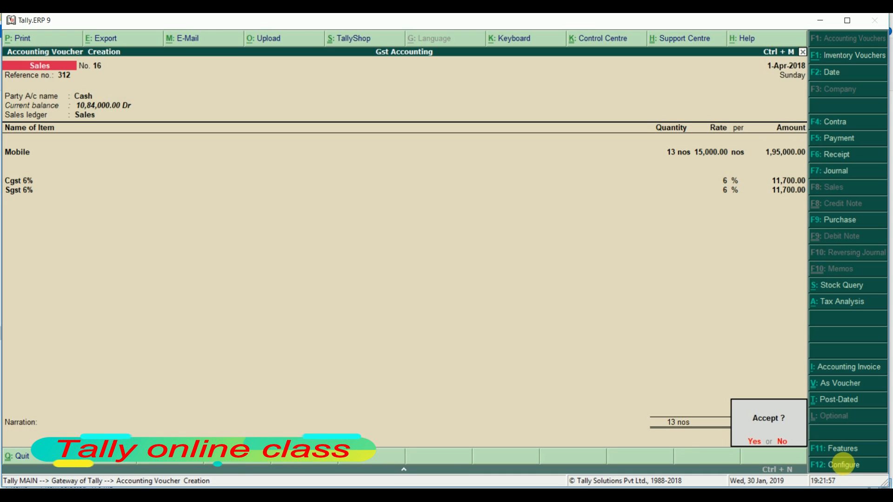
{"action": "key", "text": "Return"}
{"action": "key", "text": "Escape"}
{"action": "key", "text": "Return"}
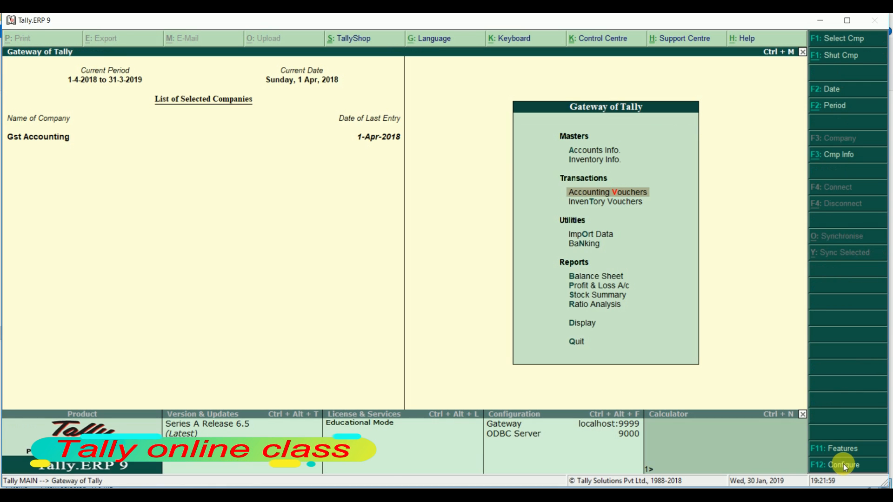
Open the GSTR-1 return from the GST statutory reports.
{"action": "key", "text": "Down"}
{"action": "key", "text": "Down"}
{"action": "key", "text": "Down"}
{"action": "key", "text": "Down"}
{"action": "key", "text": "Down"}
{"action": "key", "text": "Down"}
{"action": "key", "text": "Down"}
{"action": "key", "text": "Down"}
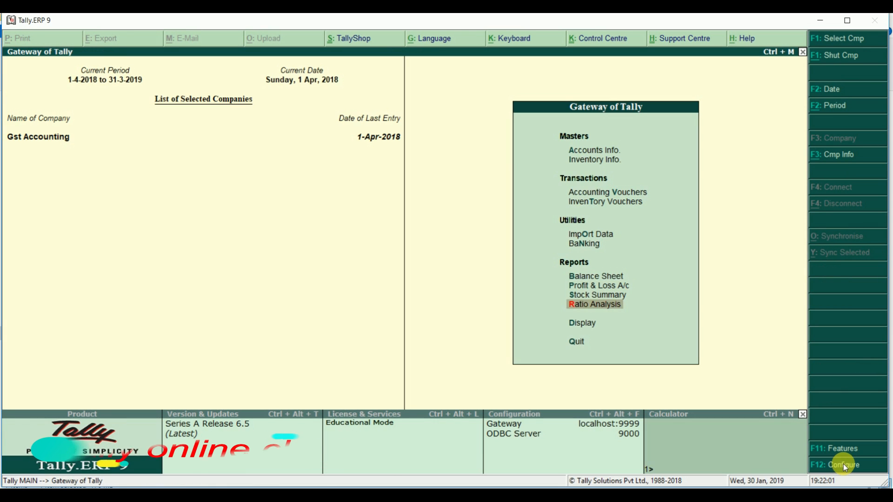
{"action": "key", "text": "Return"}
{"action": "key", "text": "Down"}
{"action": "key", "text": "Down"}
{"action": "key", "text": "Down"}
{"action": "key", "text": "Down"}
{"action": "key", "text": "Down"}
{"action": "key", "text": "Down"}
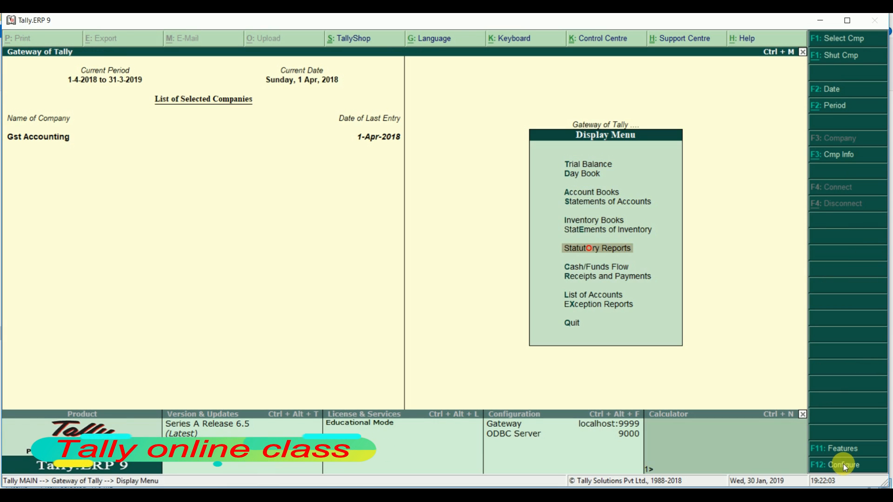
{"action": "key", "text": "Return"}
{"action": "key", "text": "Return"}
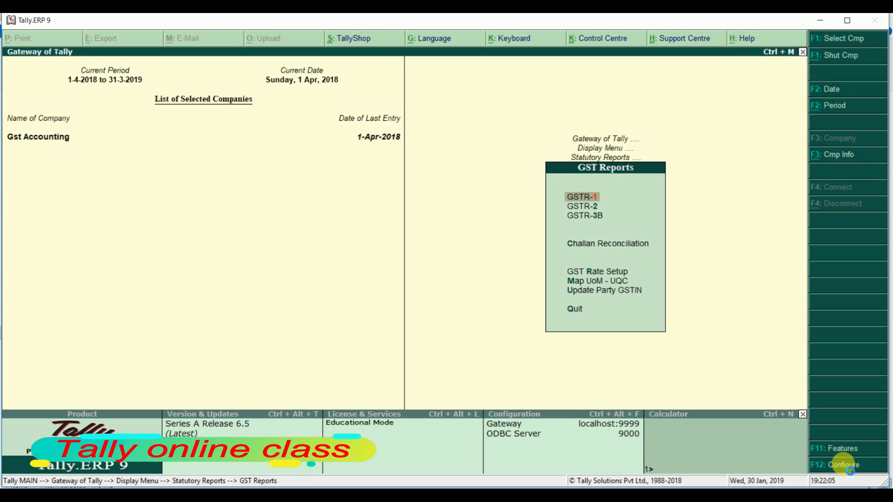
{"action": "key", "text": "Return"}
Drill down into B2C(Small) Invoices - 7 to view the sales grouped by state and tax rate.
{"action": "key", "text": "Down"}
{"action": "key", "text": "Down"}
{"action": "key", "text": "Down"}
{"action": "key", "text": "Down"}
{"action": "key", "text": "Down"}
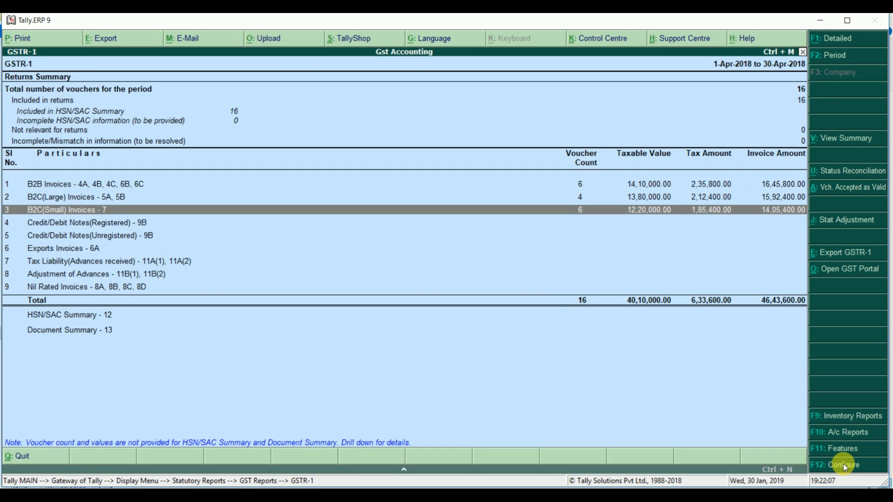
{"action": "key", "text": "Return"}
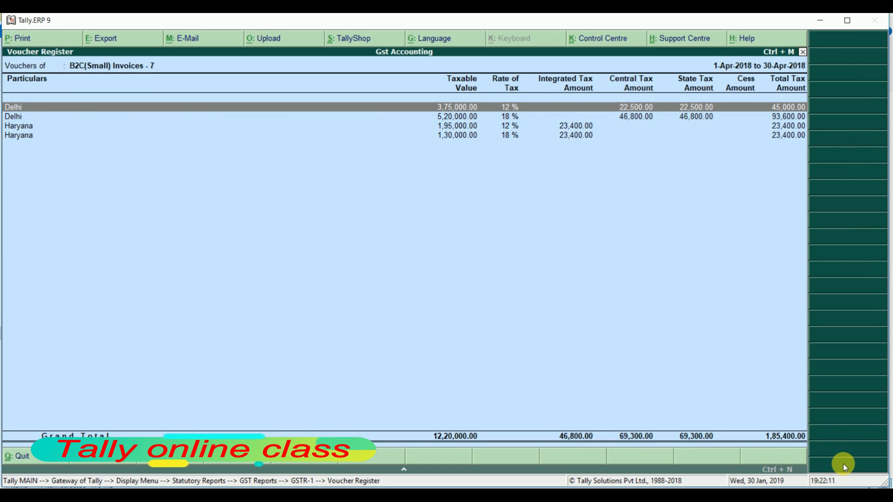
Drill into the Delhi 12 % sales and open cash sales voucher no. 16 to check its details.
{"action": "key", "text": "Return"}
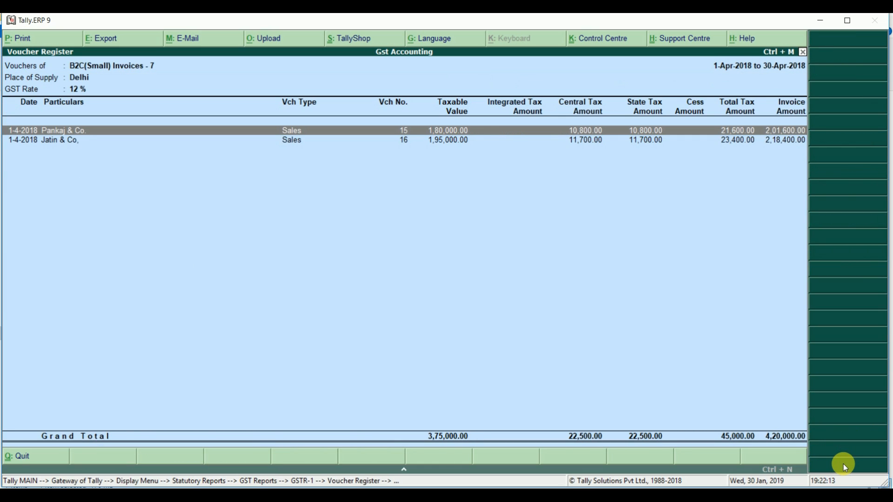
{"action": "key", "text": "Down"}
{"action": "key", "text": "Return"}
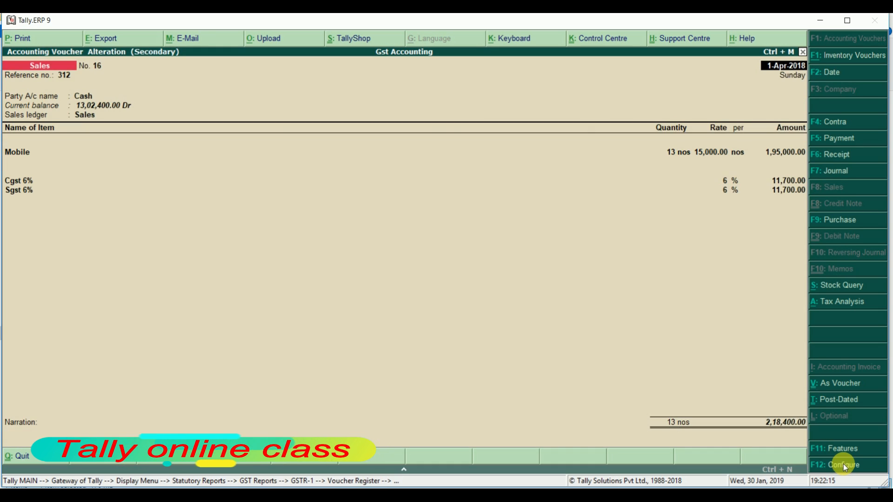
Quit the cash sales voucher without altering it and go back to the GSTR-1 returns summary.
{"action": "key", "text": "Escape"}
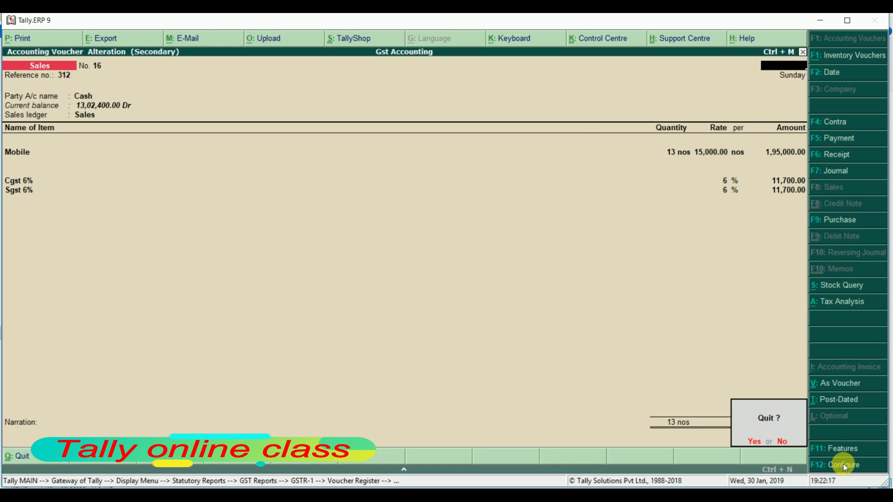
{"action": "key", "text": "Return"}
{"action": "key", "text": "Escape"}
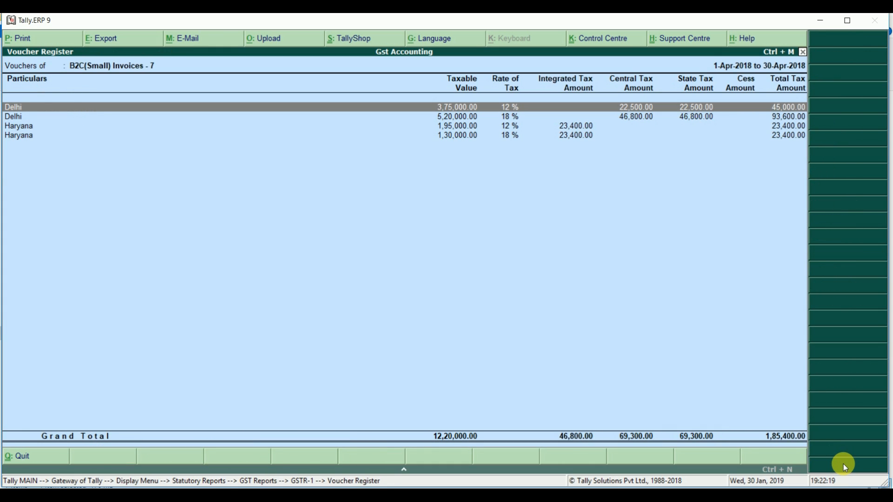
{"action": "key", "text": "Escape"}
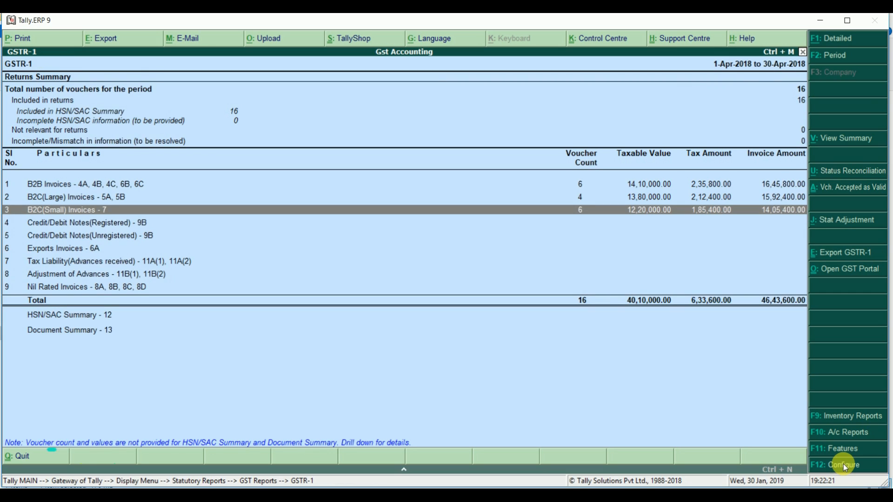